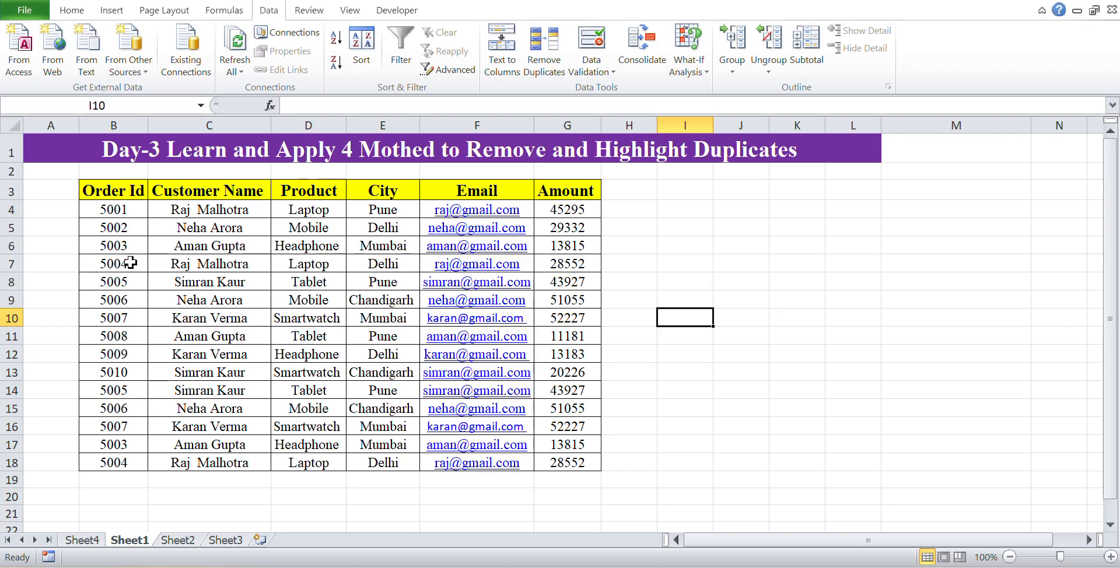
- Remove duplicate rows from the whole order table, comparing all columns and treating the first row as headers
{"action": "left_click", "coordinate": [69, 17]}
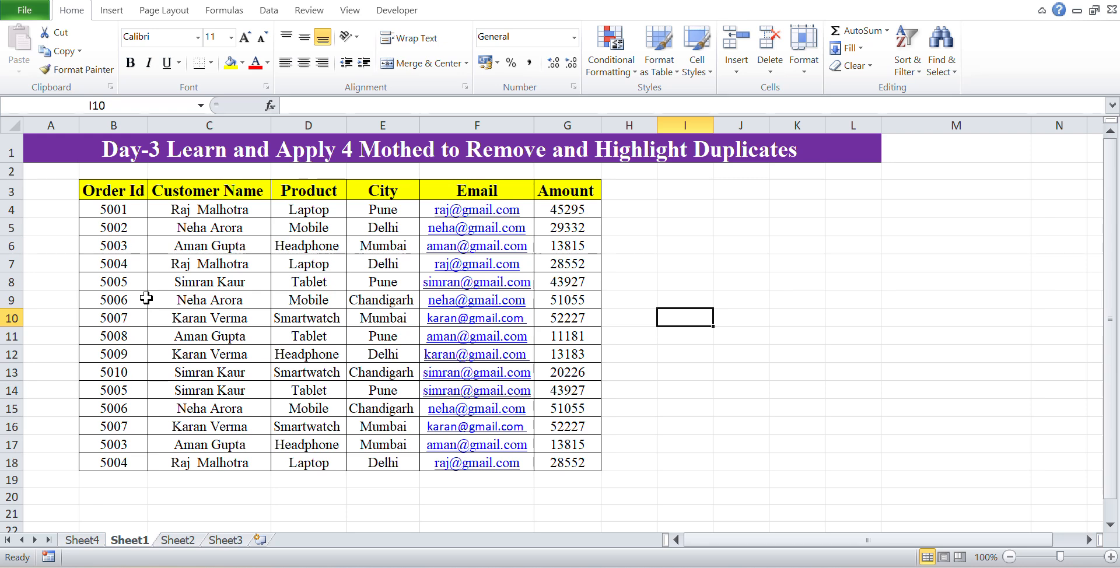
{"action": "left_click", "coordinate": [217, 349]}
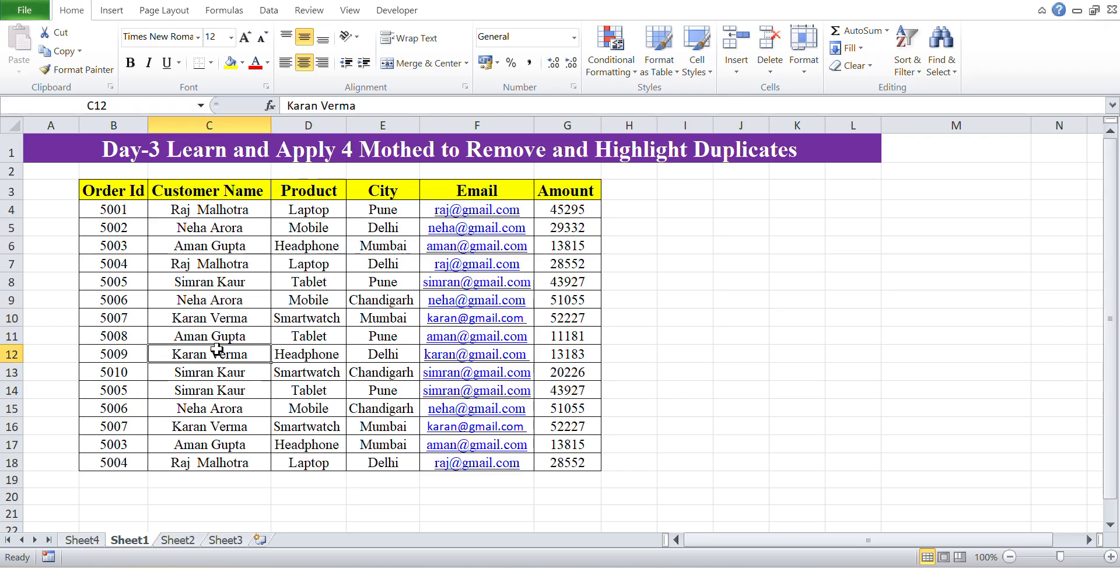
{"action": "key", "text": "ctrl+a"}
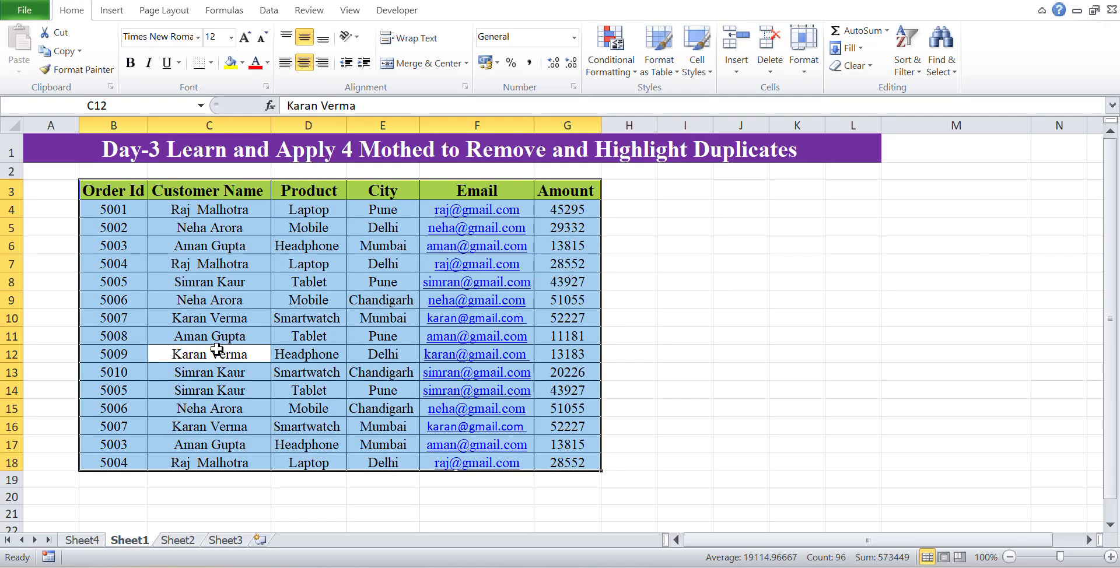
{"action": "left_click", "coordinate": [271, 12]}
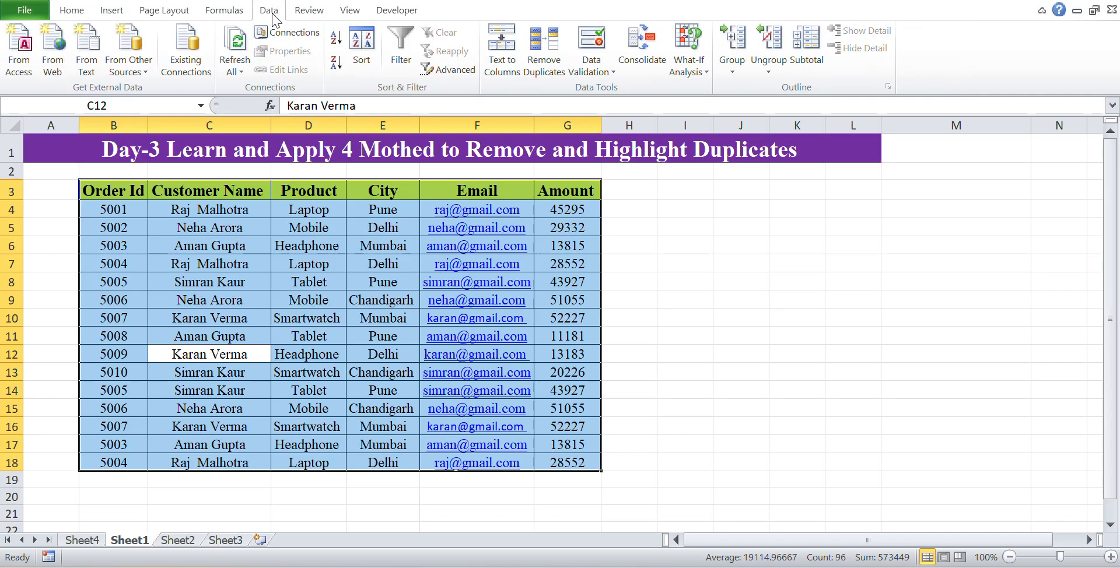
{"action": "left_click", "coordinate": [544, 73]}
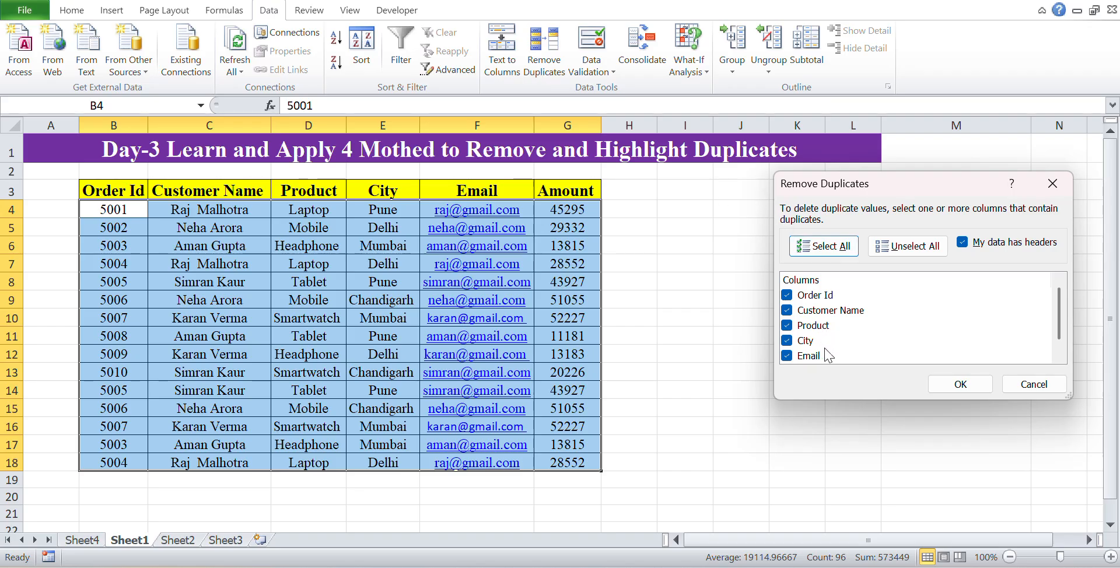
{"action": "scroll", "coordinate": [827, 338], "scroll_direction": "down", "scroll_amount": 1}
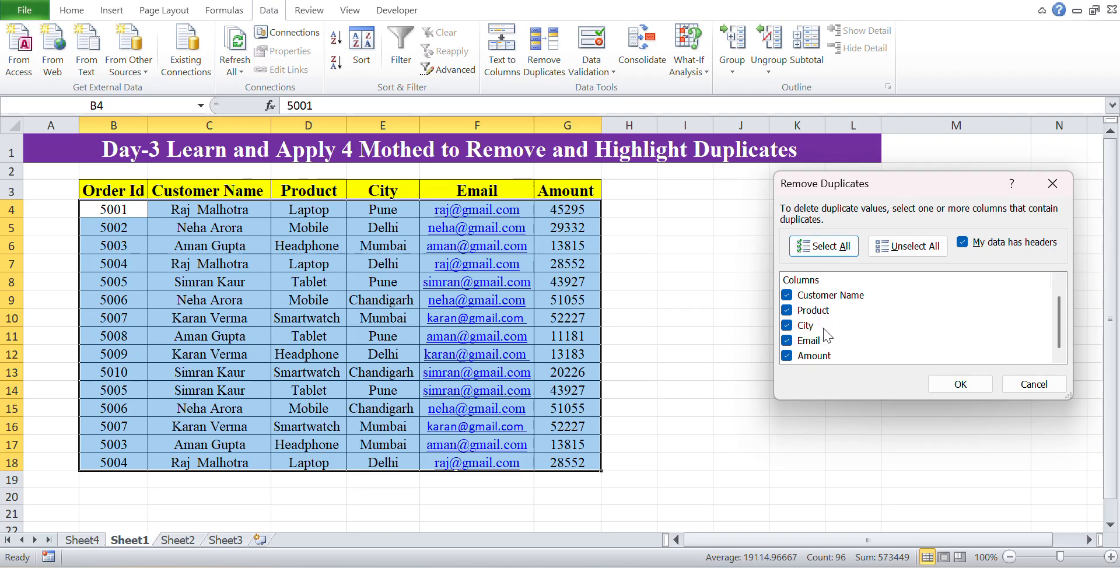
{"action": "scroll", "coordinate": [827, 337], "scroll_direction": "up", "scroll_amount": 1}
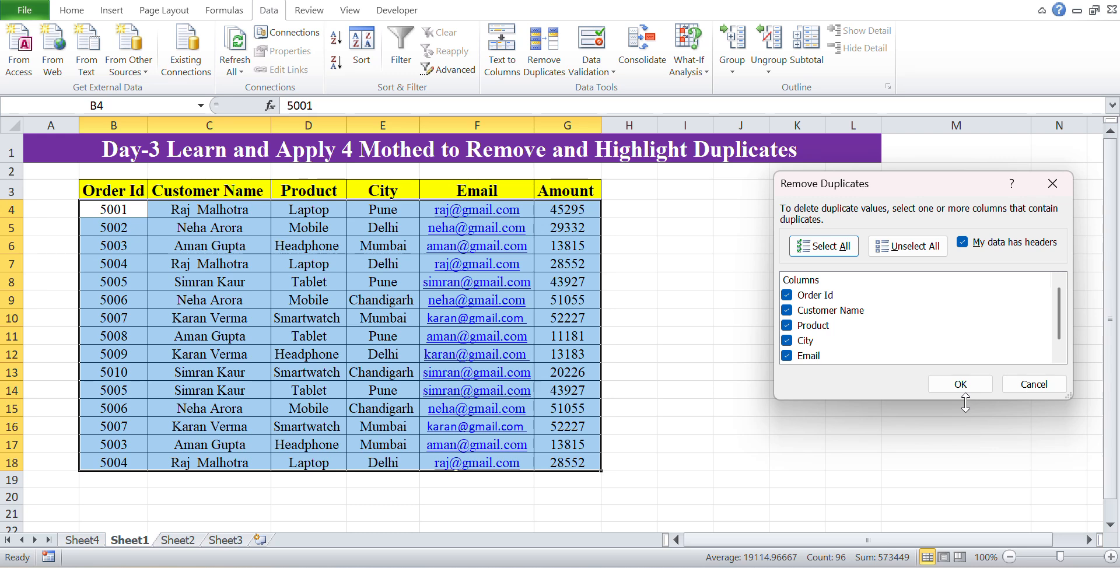
{"action": "left_click", "coordinate": [967, 390]}
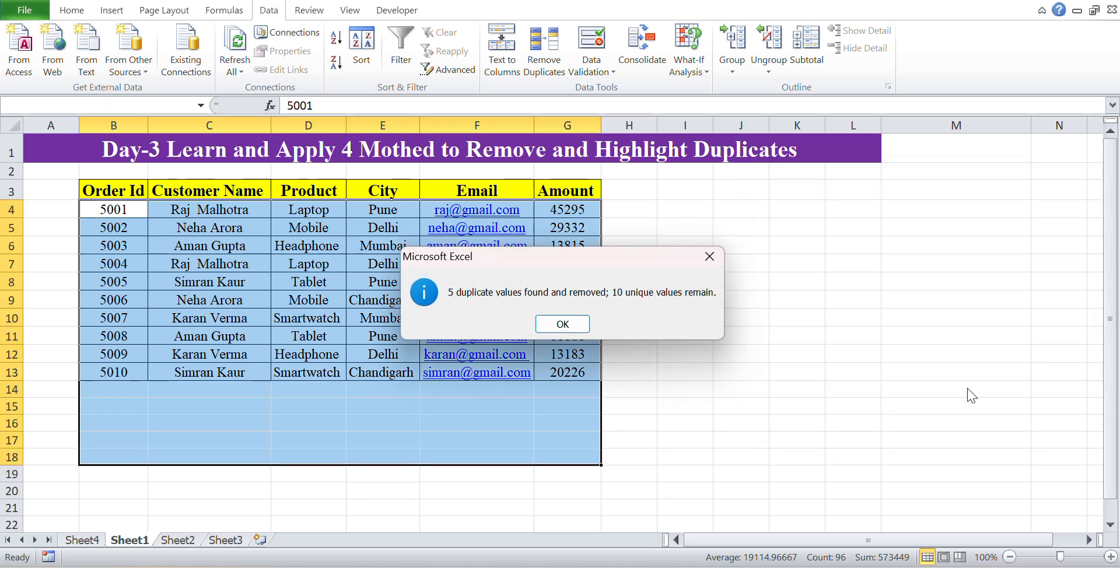
{"action": "left_click", "coordinate": [564, 325]}
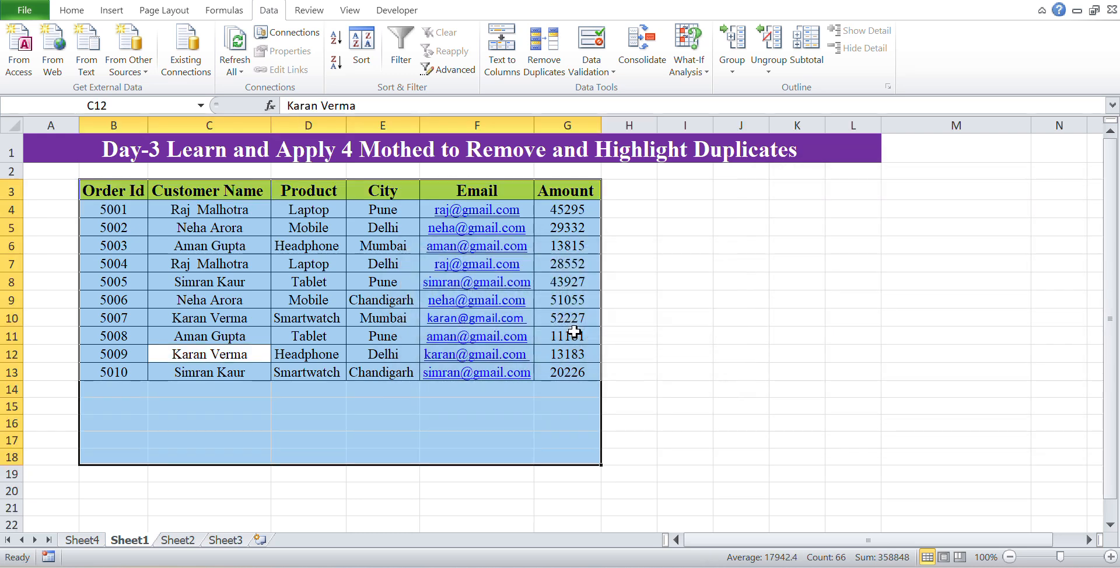
- Undo the duplicate removal based on all columns and deselect the order table
{"action": "left_click", "coordinate": [697, 332]}
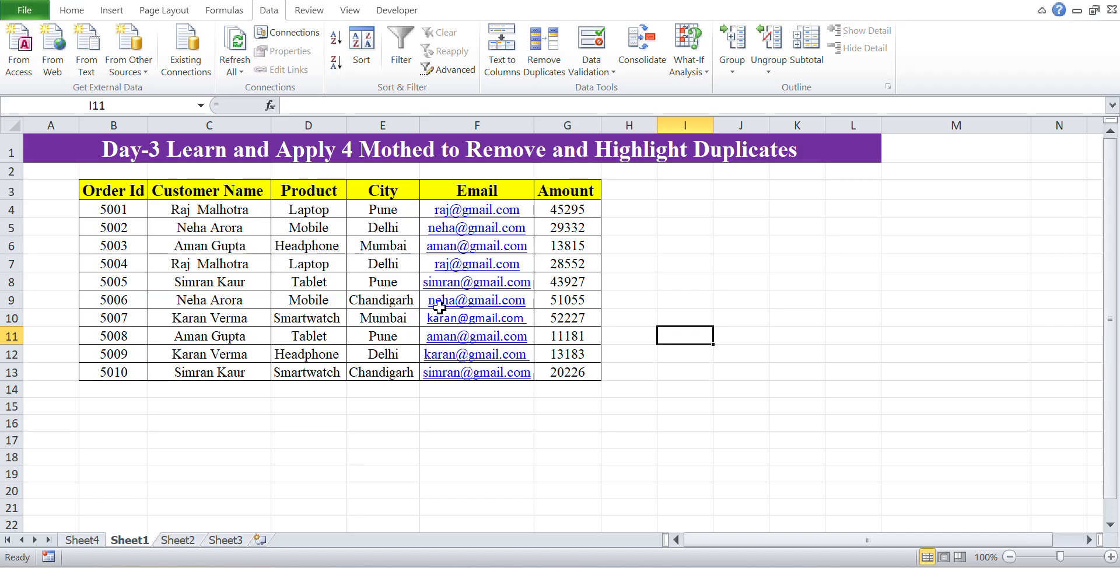
{"action": "key", "text": "ctrl+z"}
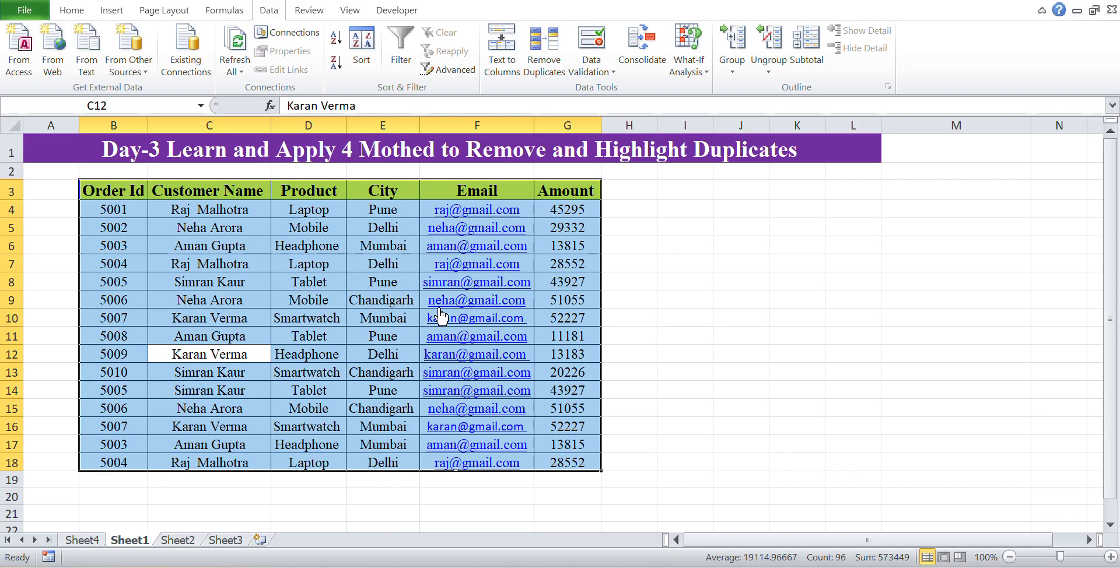
{"action": "left_click", "coordinate": [642, 299]}
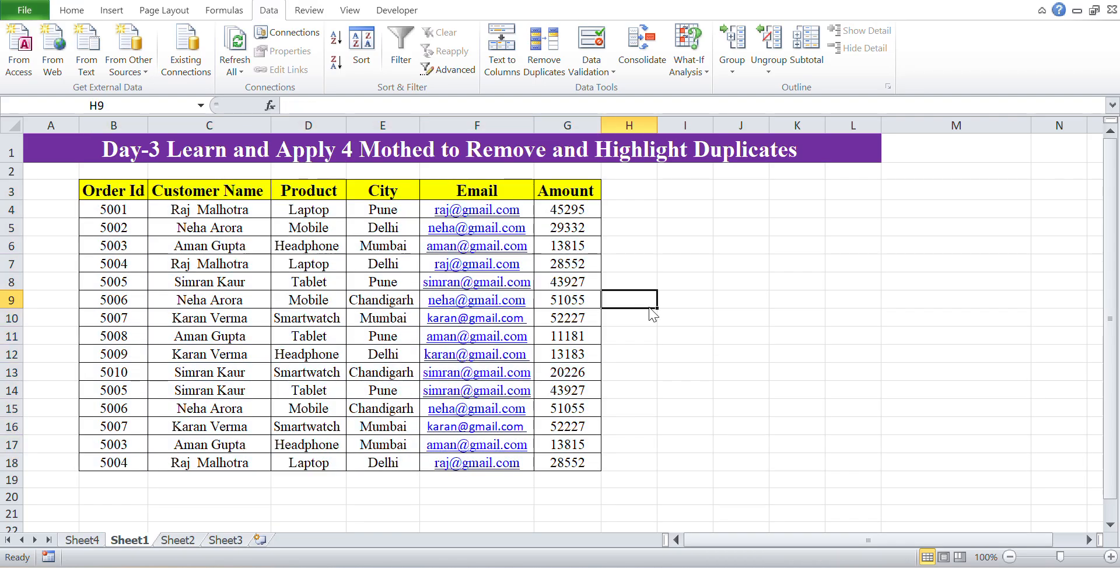
- Remove duplicate rows from the whole order table, comparing only the Customer Name and Product columns
{"action": "left_click", "coordinate": [351, 303]}
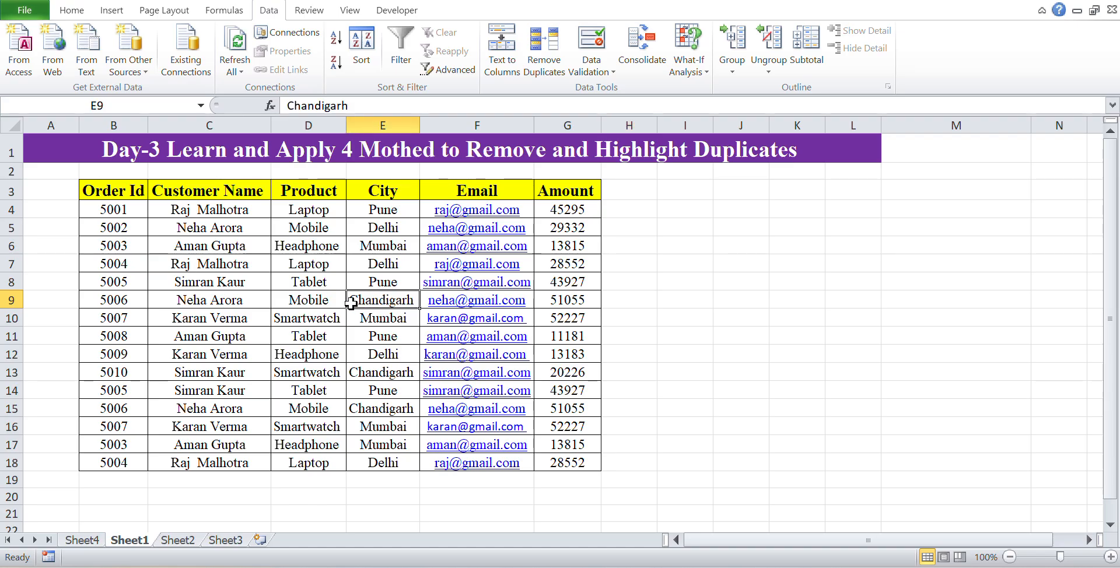
{"action": "key", "text": "ctrl+a"}
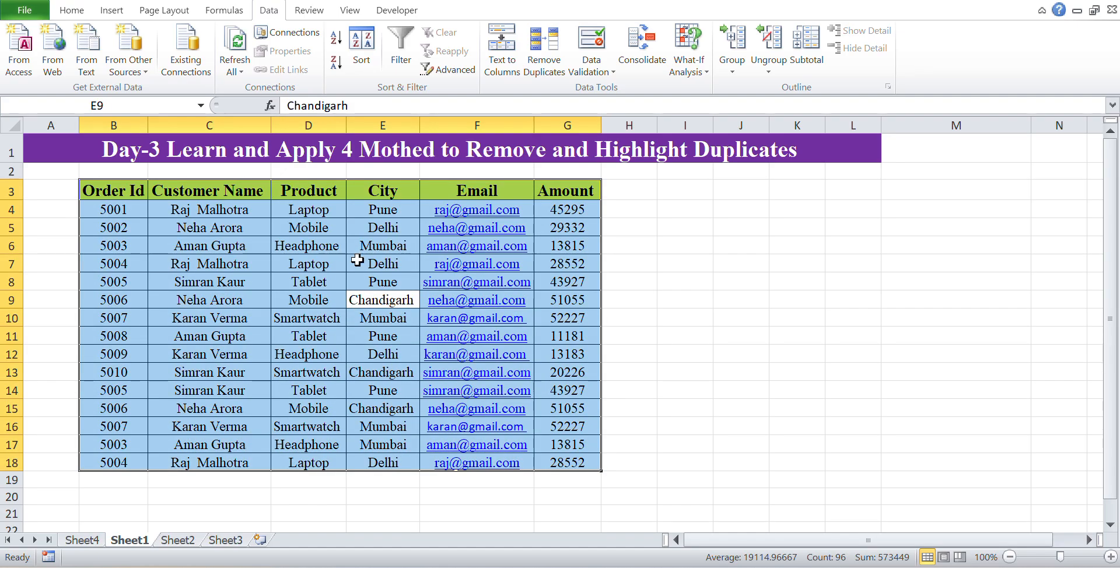
{"action": "left_click", "coordinate": [547, 75]}
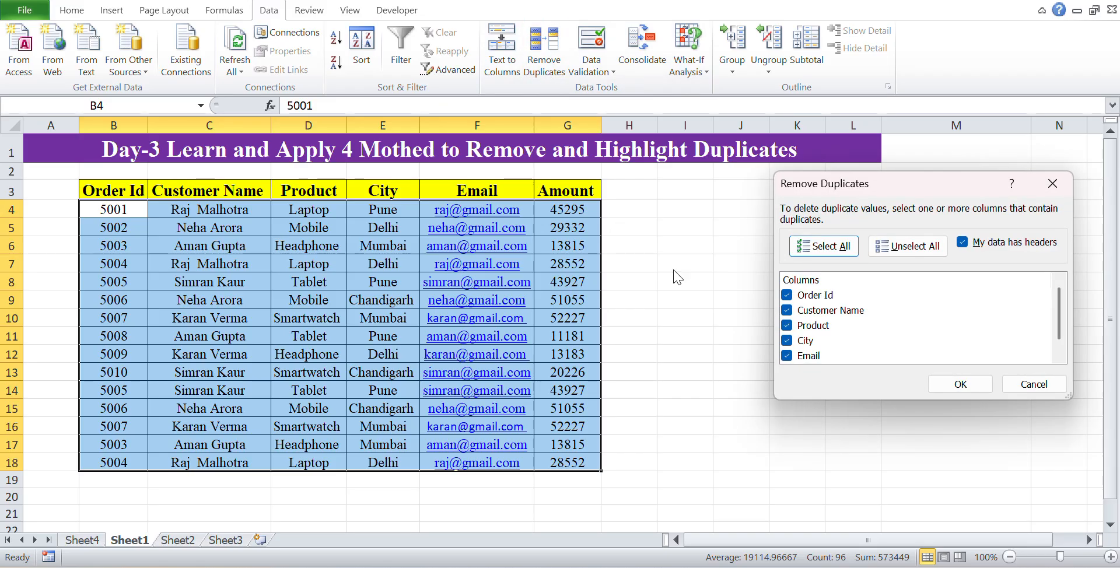
{"action": "left_click", "coordinate": [910, 248]}
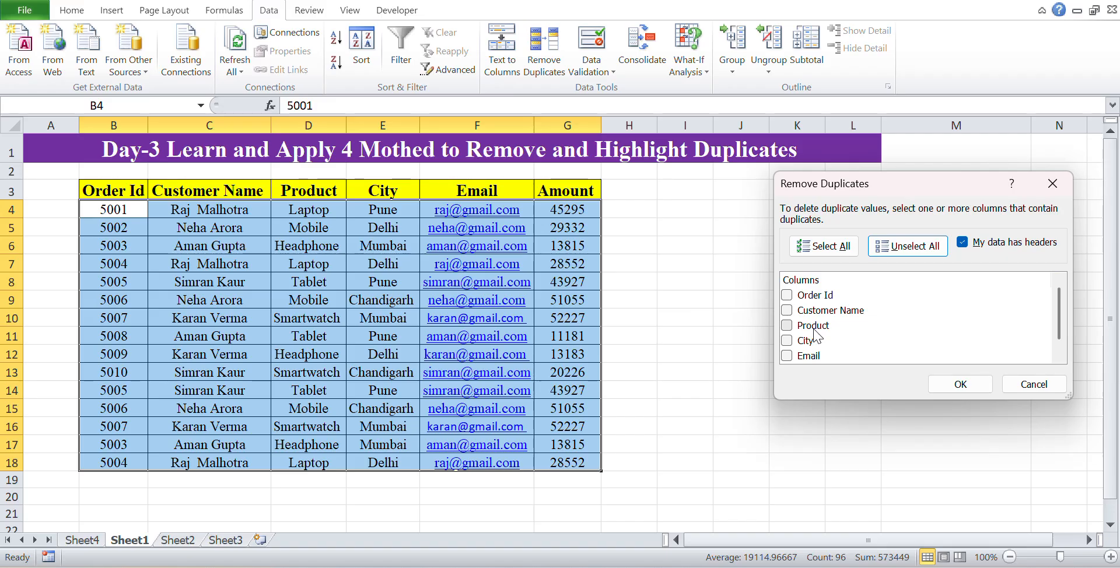
{"action": "left_click", "coordinate": [788, 312]}
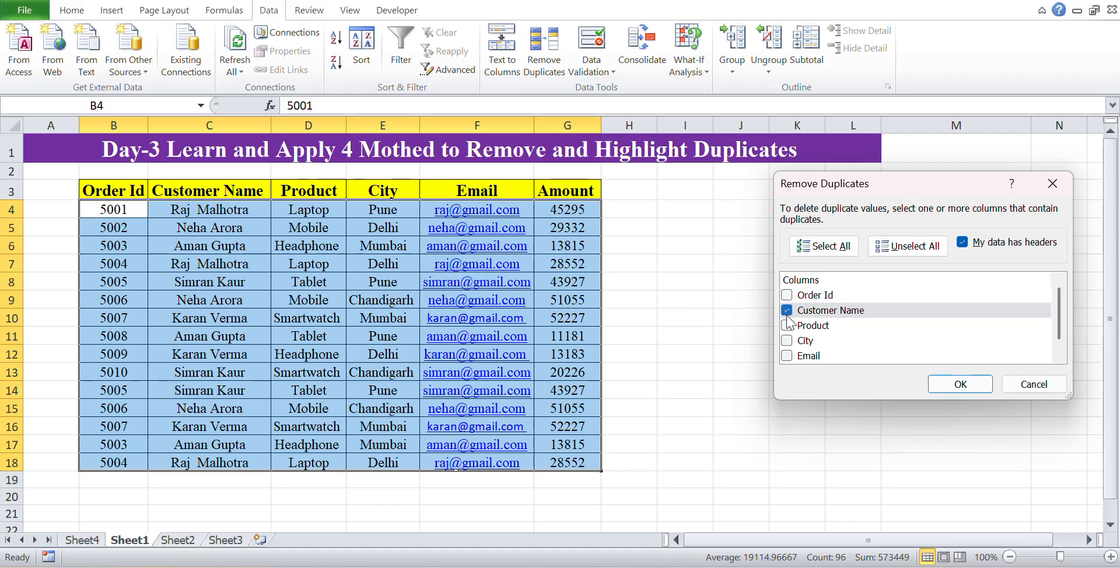
{"action": "left_click", "coordinate": [784, 328]}
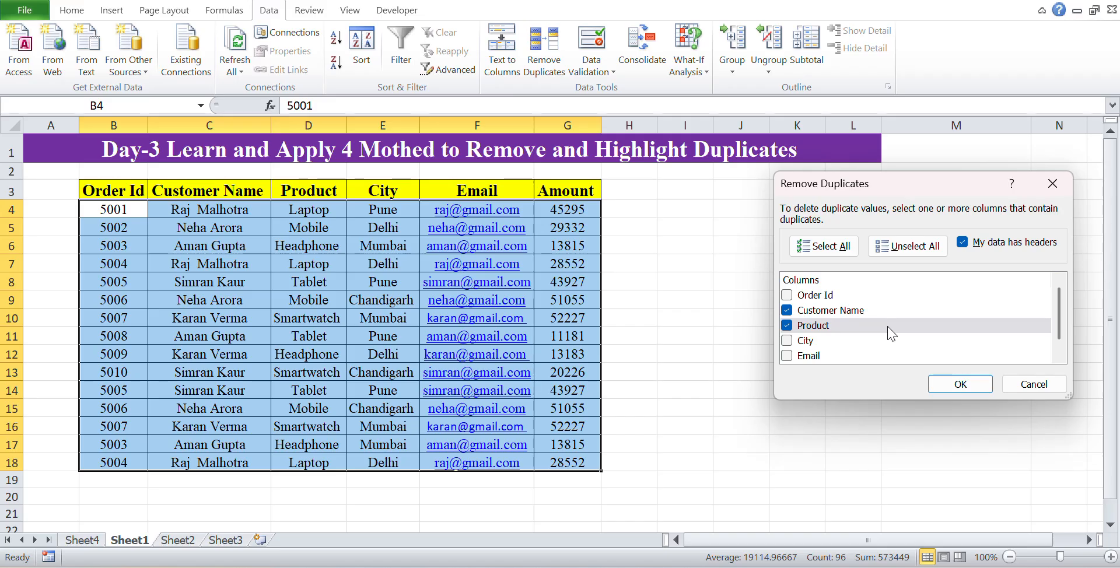
{"action": "left_click", "coordinate": [979, 390]}
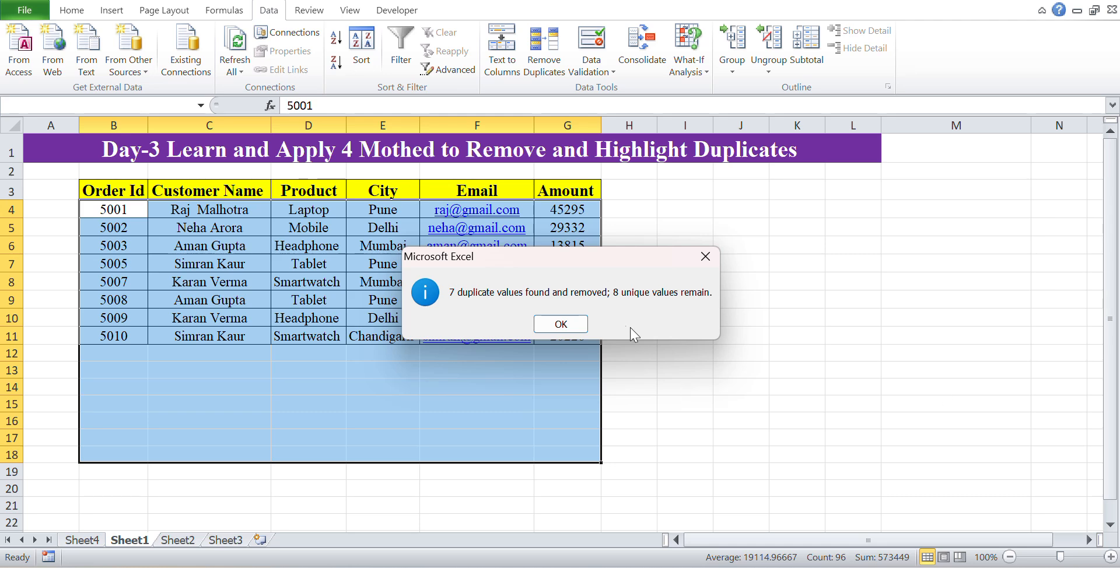
{"action": "left_click", "coordinate": [580, 330]}
{"action": "left_click", "coordinate": [694, 334]}
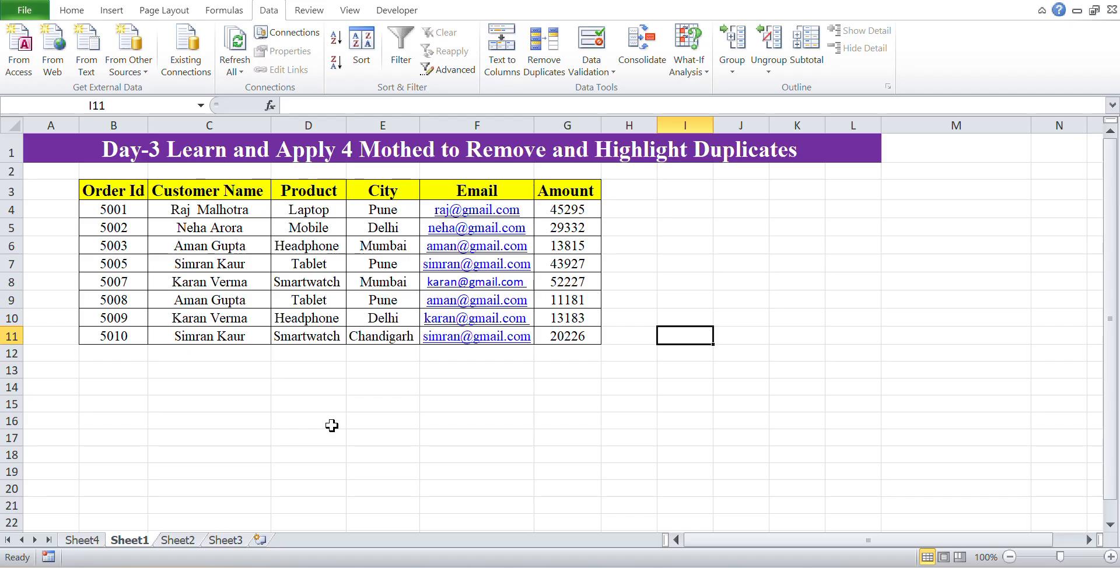
- Check the Customer Name and Product columns and undo the duplicate removal based on them
{"action": "left_click", "coordinate": [214, 194]}
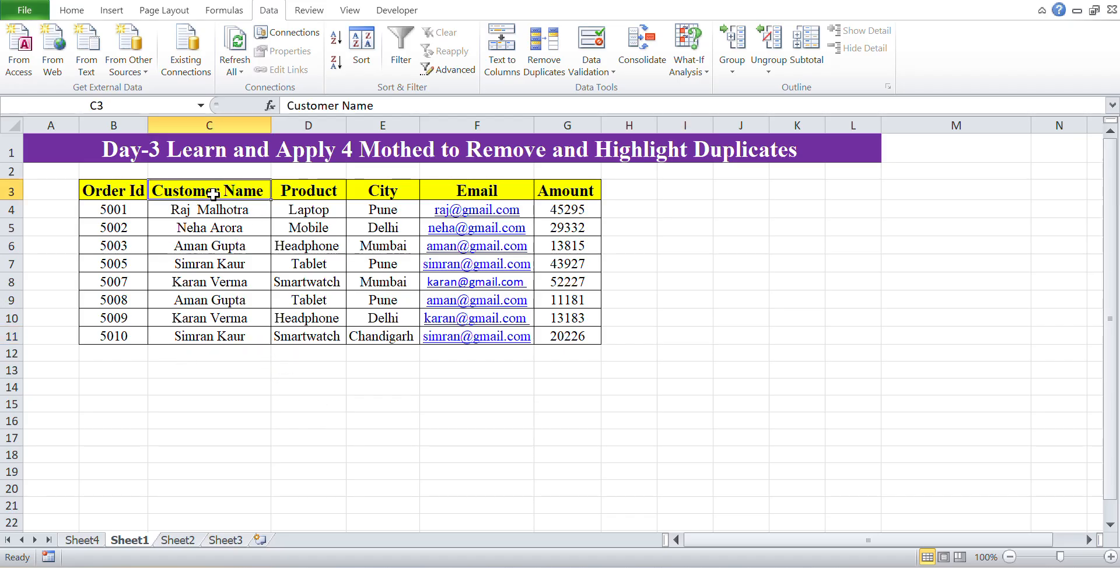
{"action": "left_click", "coordinate": [329, 196]}
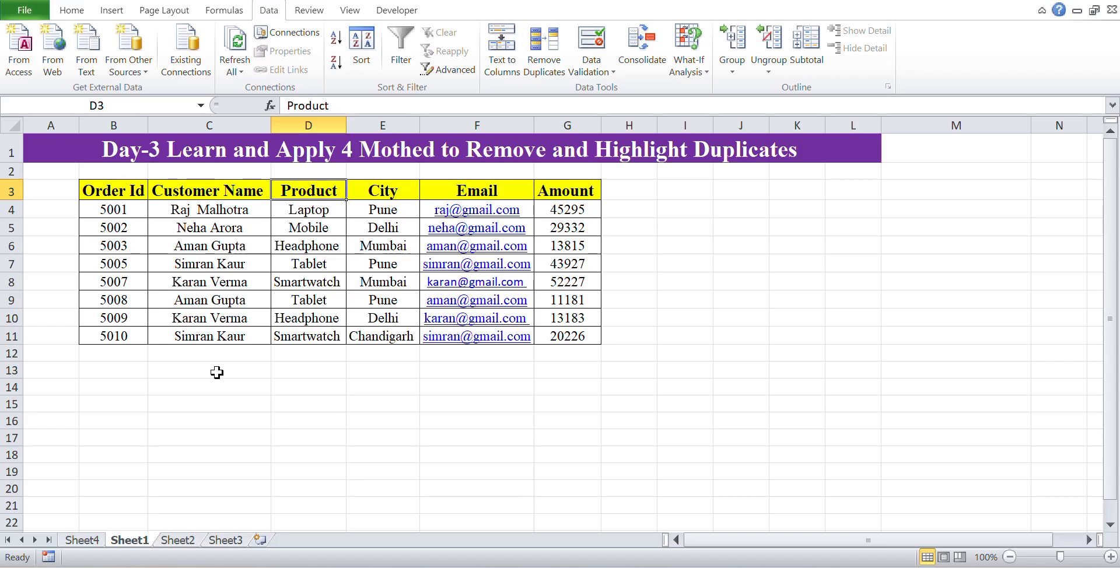
{"action": "left_click", "coordinate": [296, 403]}
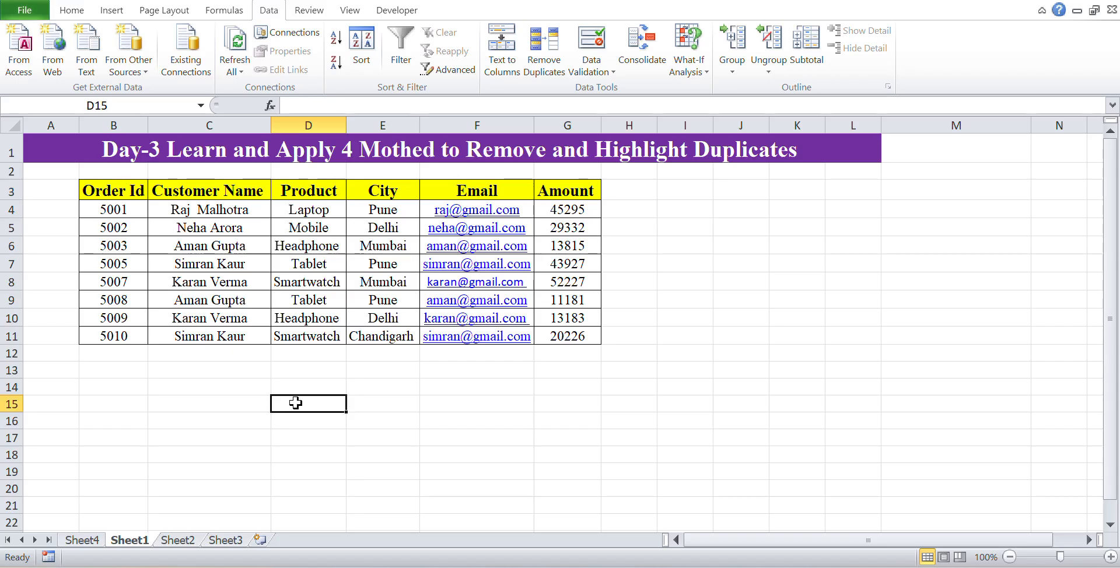
{"action": "left_click", "coordinate": [70, 11]}
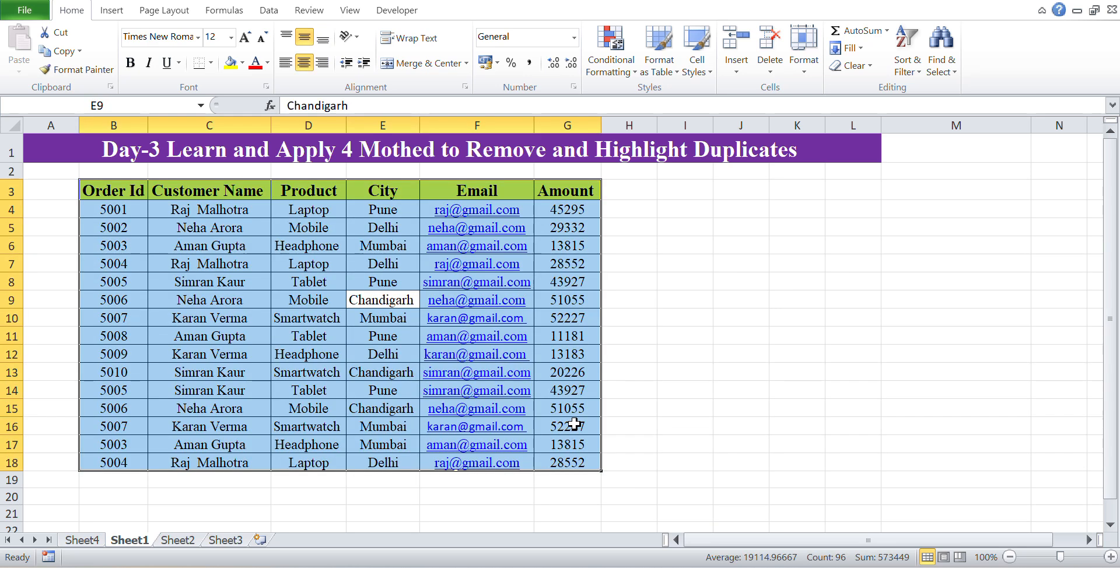
{"action": "left_click", "coordinate": [798, 352]}
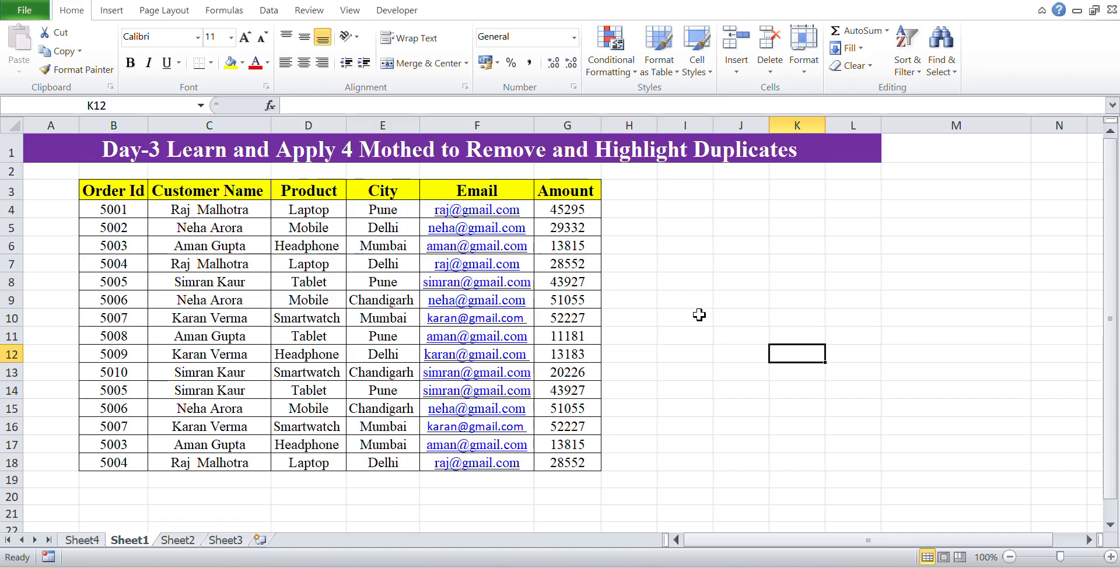
- Apply an Advanced Filter in place to the order table B3:G18, showing unique records only
{"action": "left_click", "coordinate": [224, 299]}
{"action": "key", "text": "ctrl+a"}
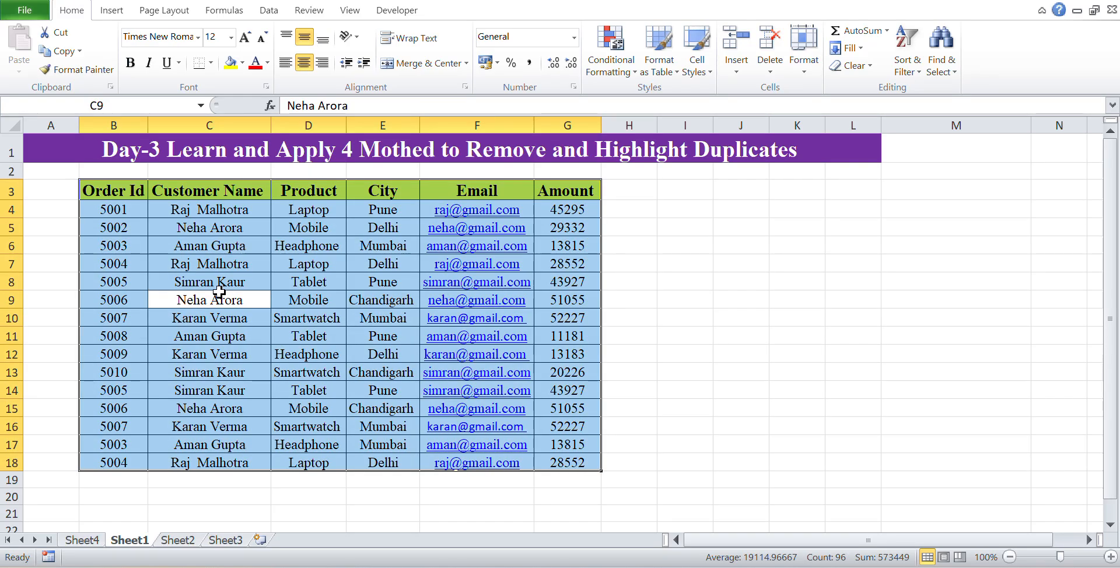
{"action": "left_click", "coordinate": [270, 13]}
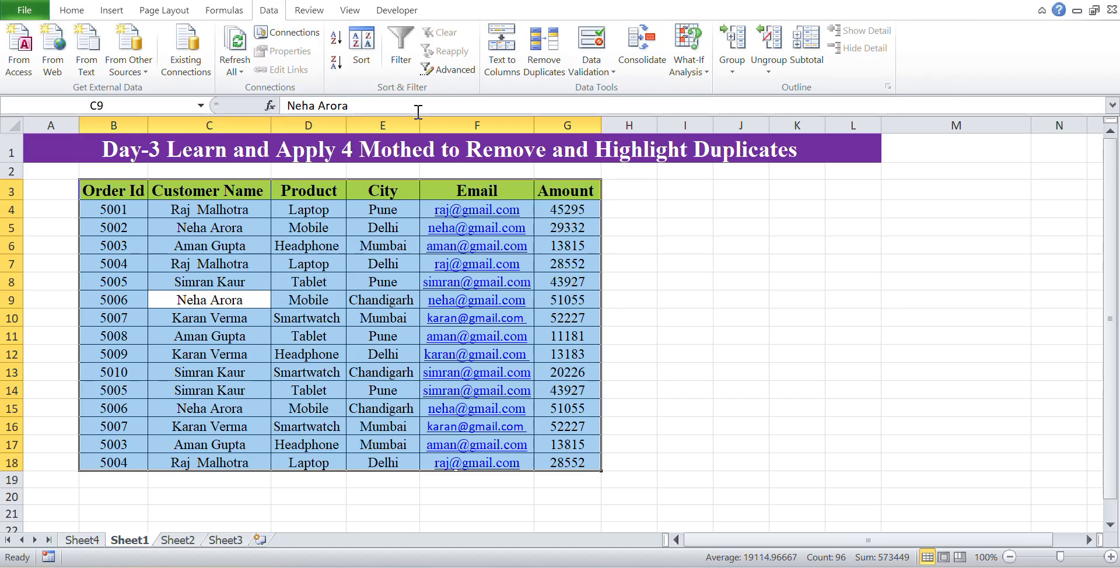
{"action": "left_click", "coordinate": [456, 73]}
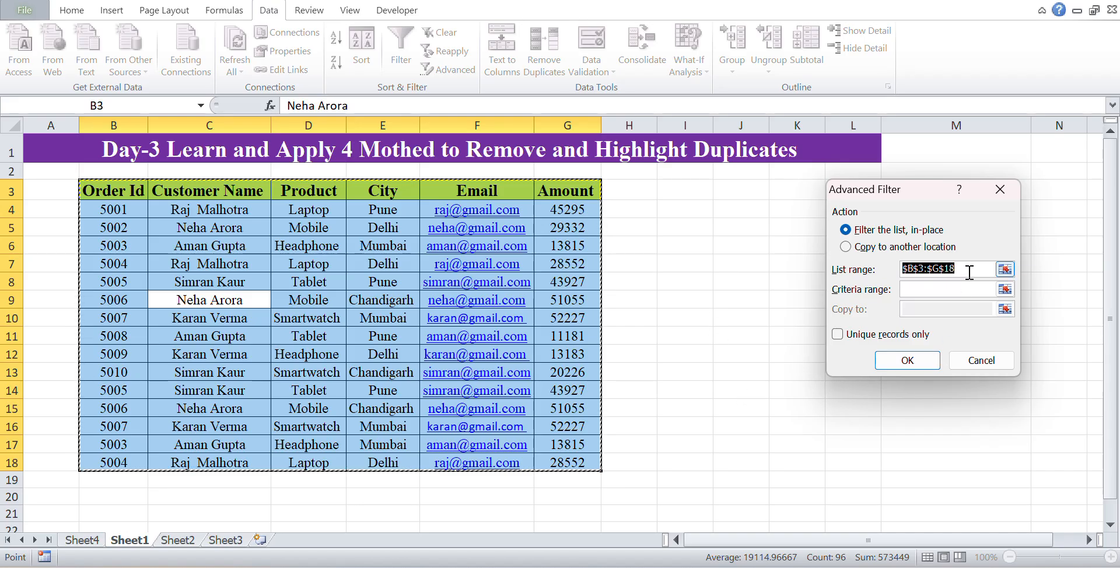
{"action": "left_click", "coordinate": [838, 334]}
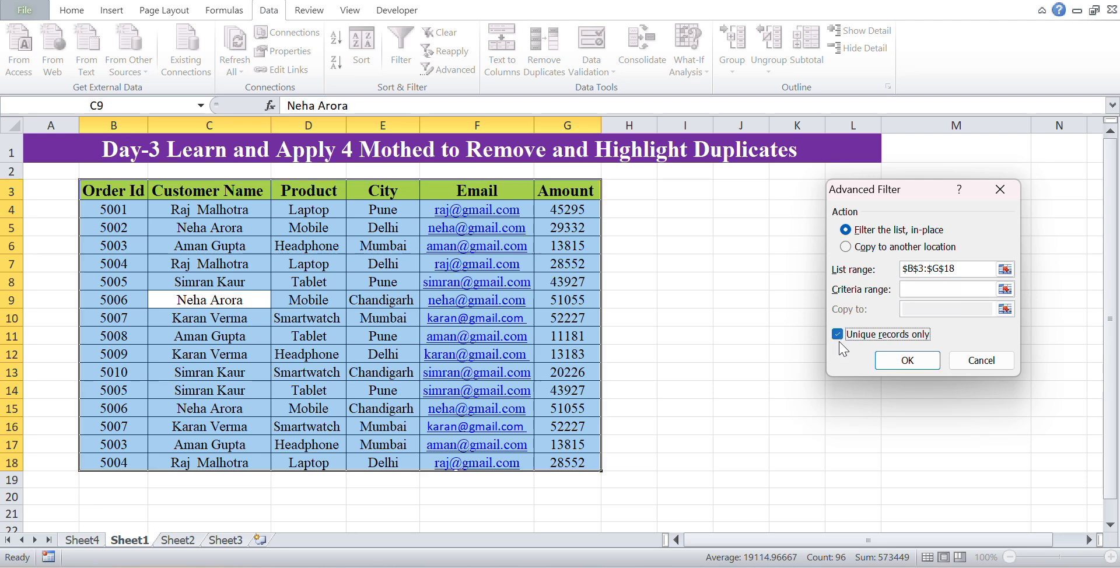
{"action": "left_click", "coordinate": [924, 359]}
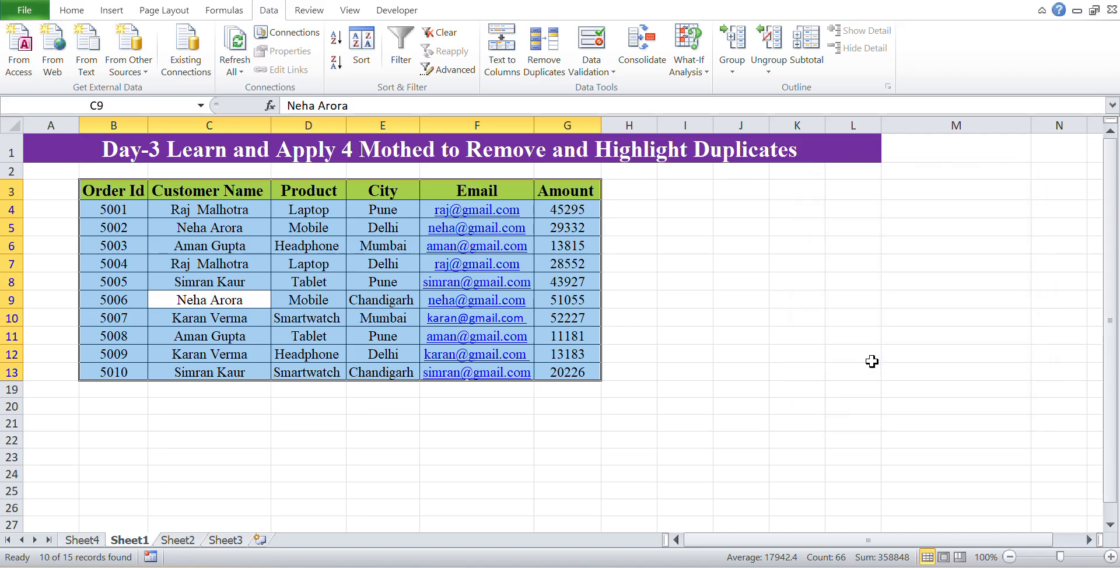
- Undo the in-place unique records filter on the order table
{"action": "left_click", "coordinate": [675, 352]}
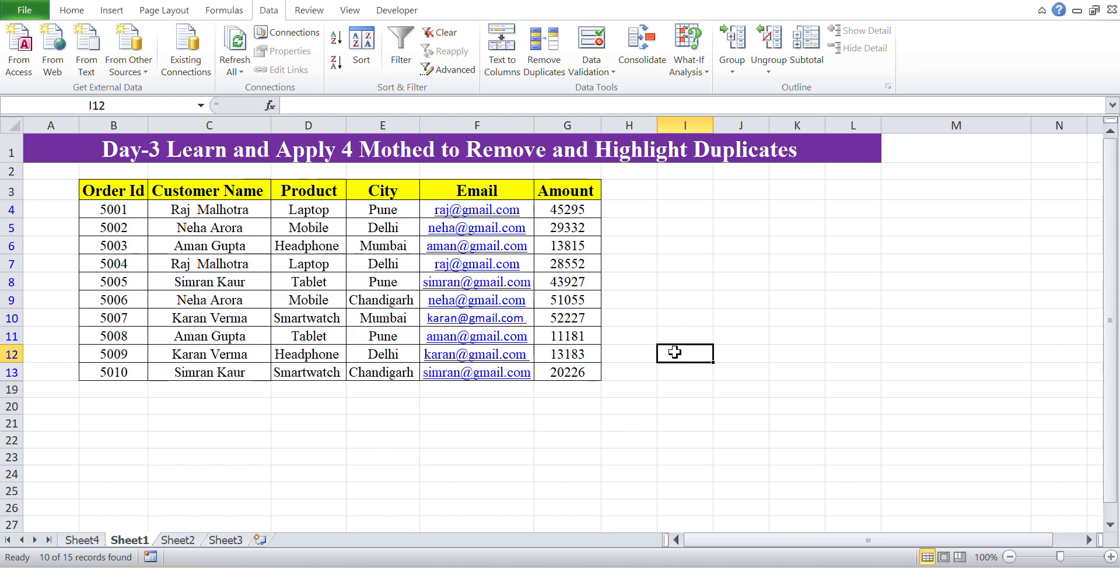
{"action": "key", "text": "ctrl+z"}
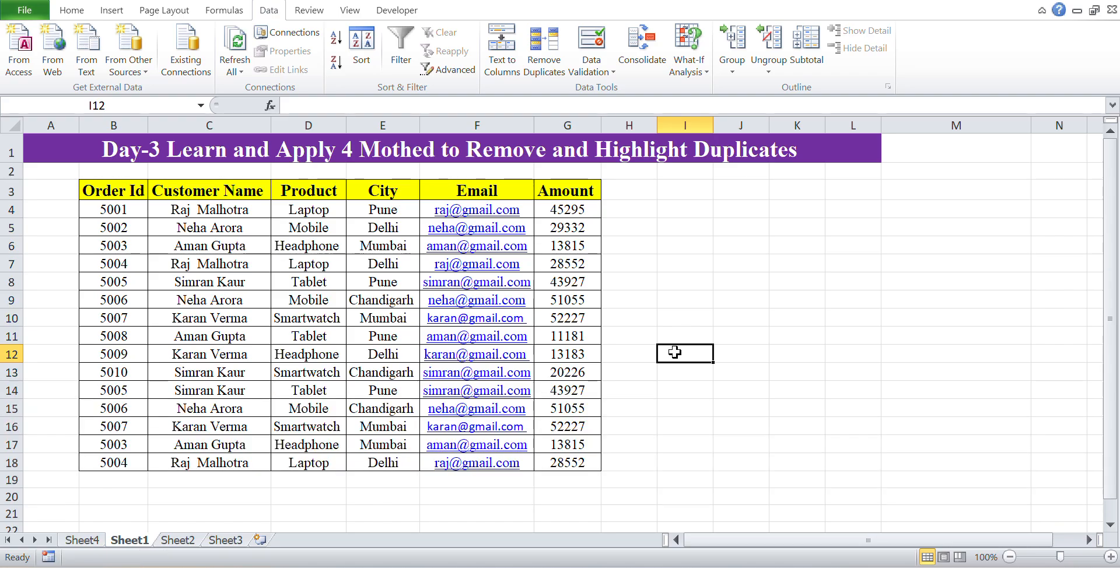
- Copy only the unique records of the order table B3:G18 to cell I4 on the same sheet with an Advanced Filter
{"action": "left_click", "coordinate": [158, 250]}
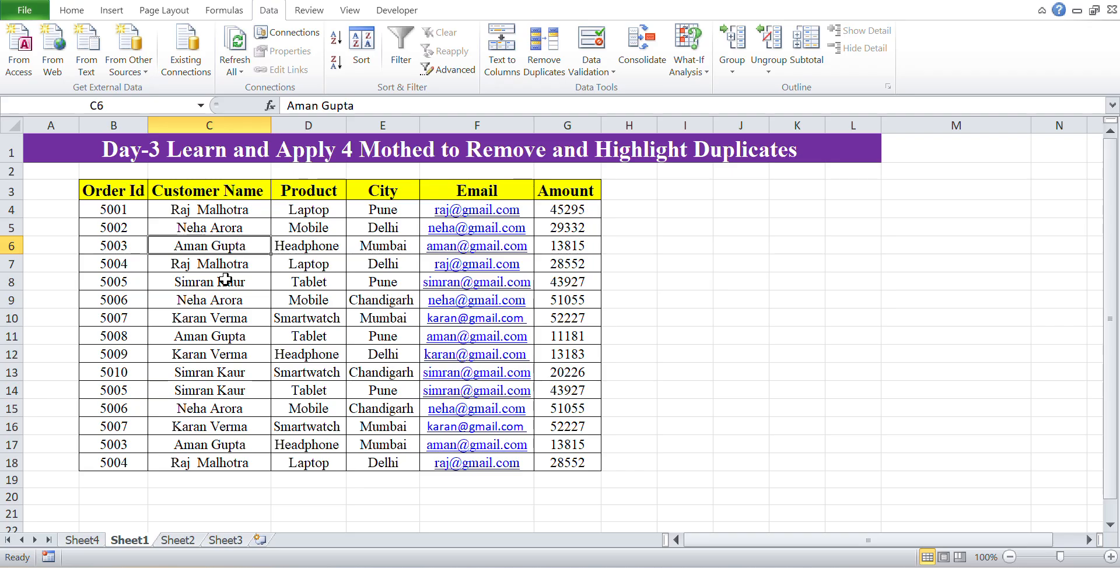
{"action": "key", "text": "ctrl+a"}
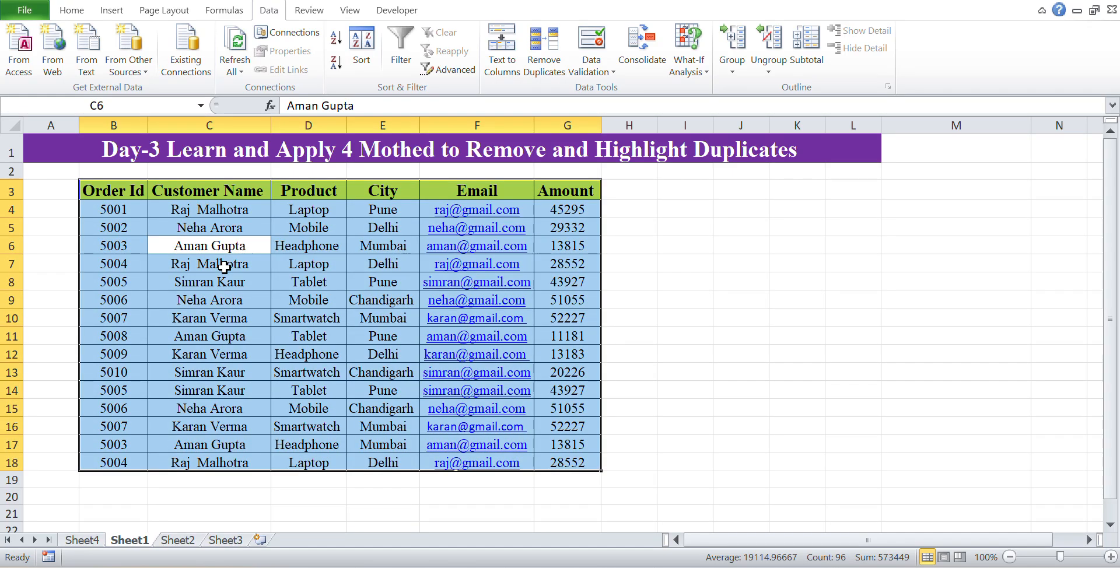
{"action": "left_click", "coordinate": [469, 71]}
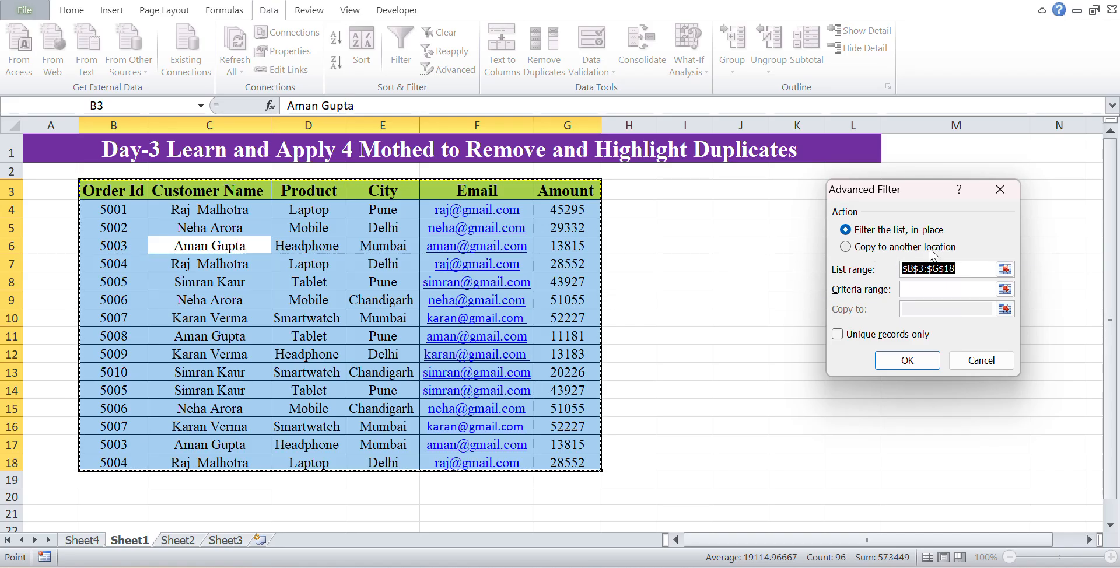
{"action": "left_click", "coordinate": [850, 249]}
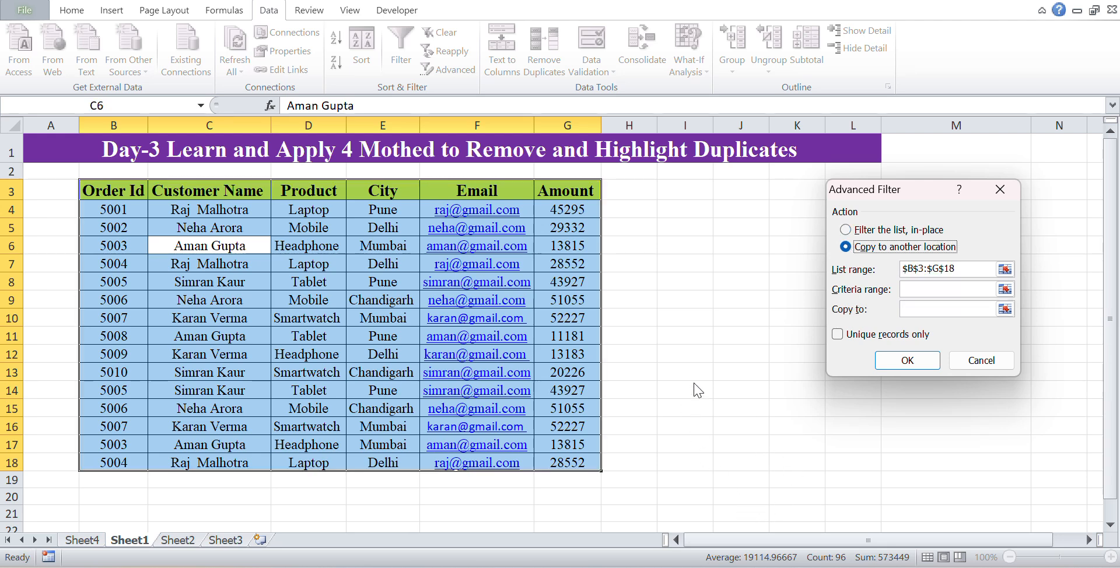
{"action": "left_click", "coordinate": [1004, 309]}
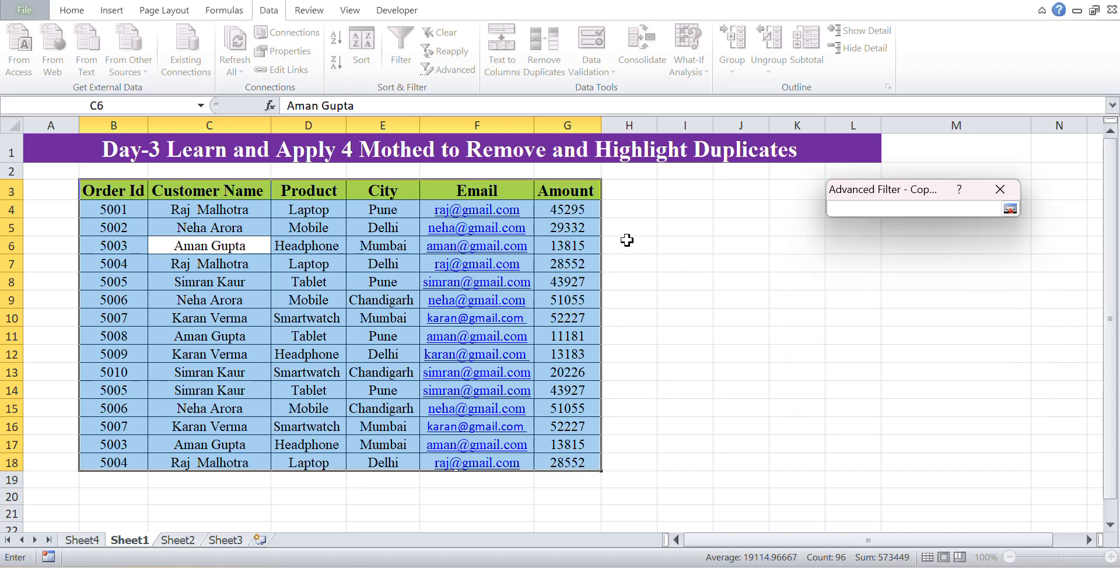
{"action": "left_click", "coordinate": [684, 208]}
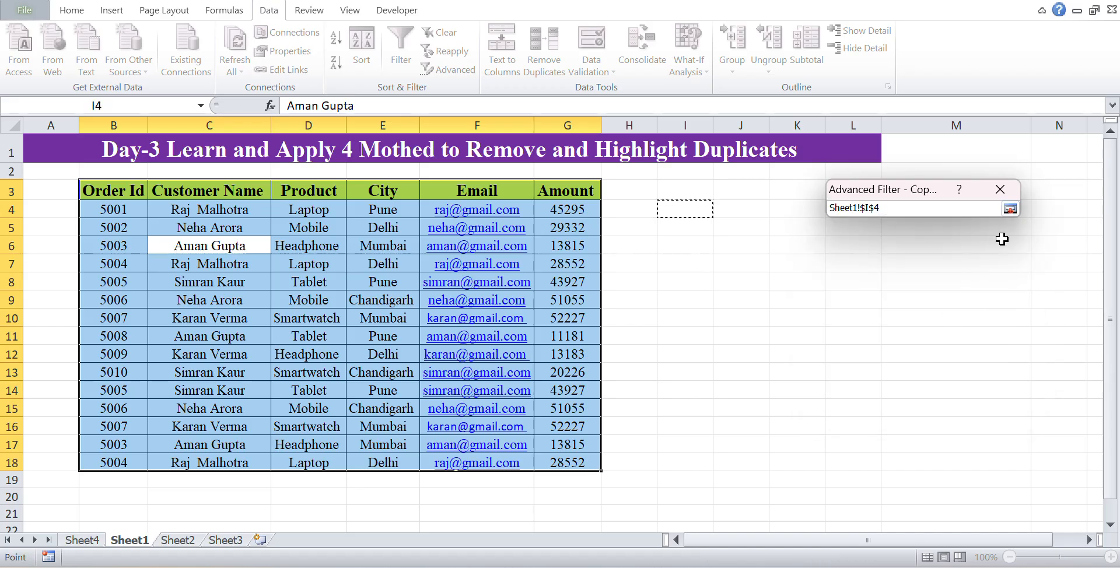
{"action": "left_click", "coordinate": [1010, 208]}
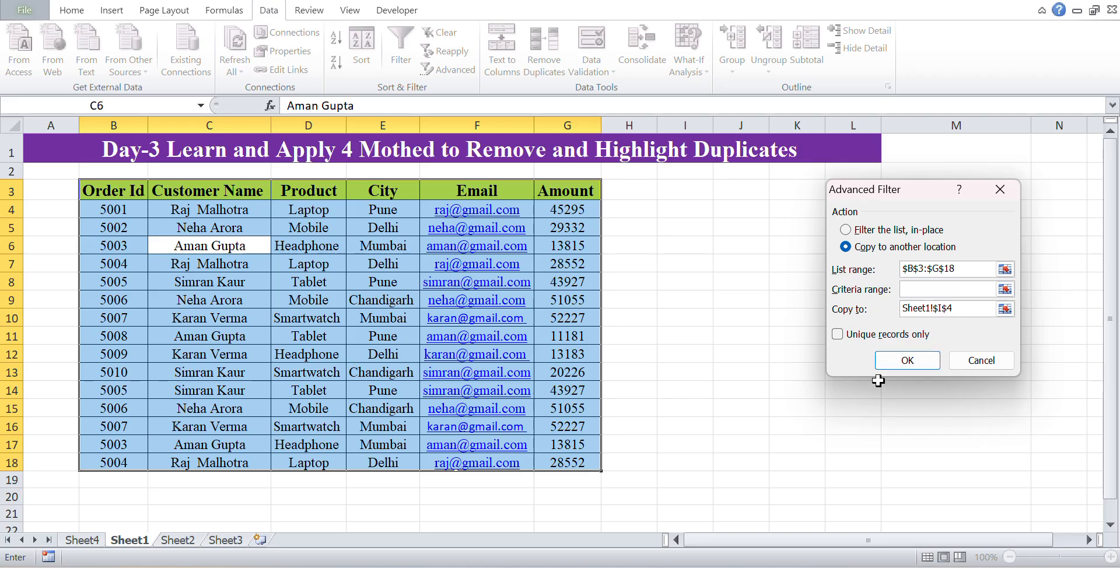
{"action": "left_click", "coordinate": [840, 338]}
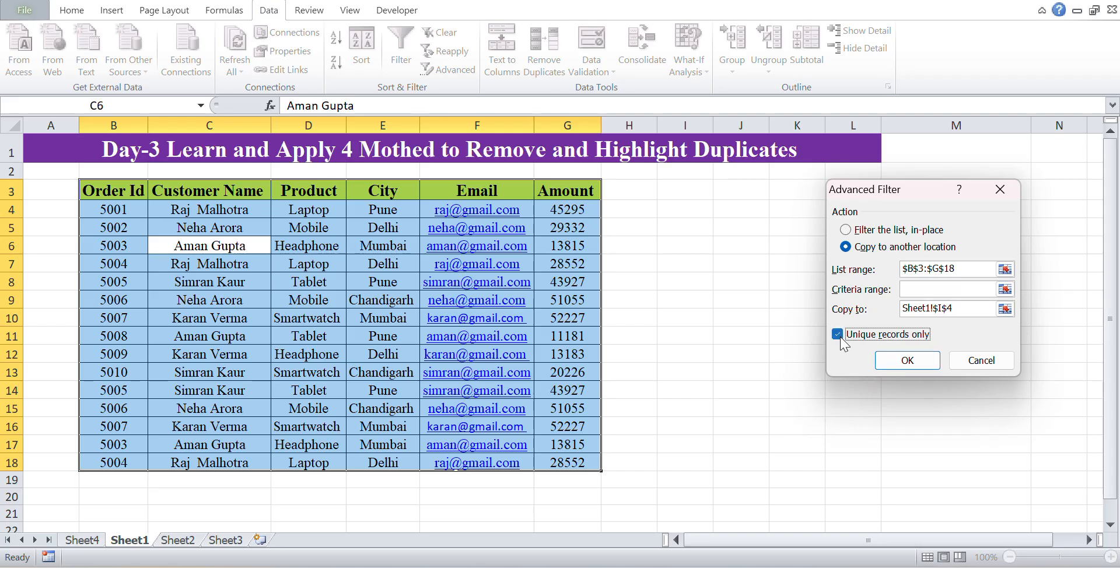
{"action": "left_click", "coordinate": [927, 361]}
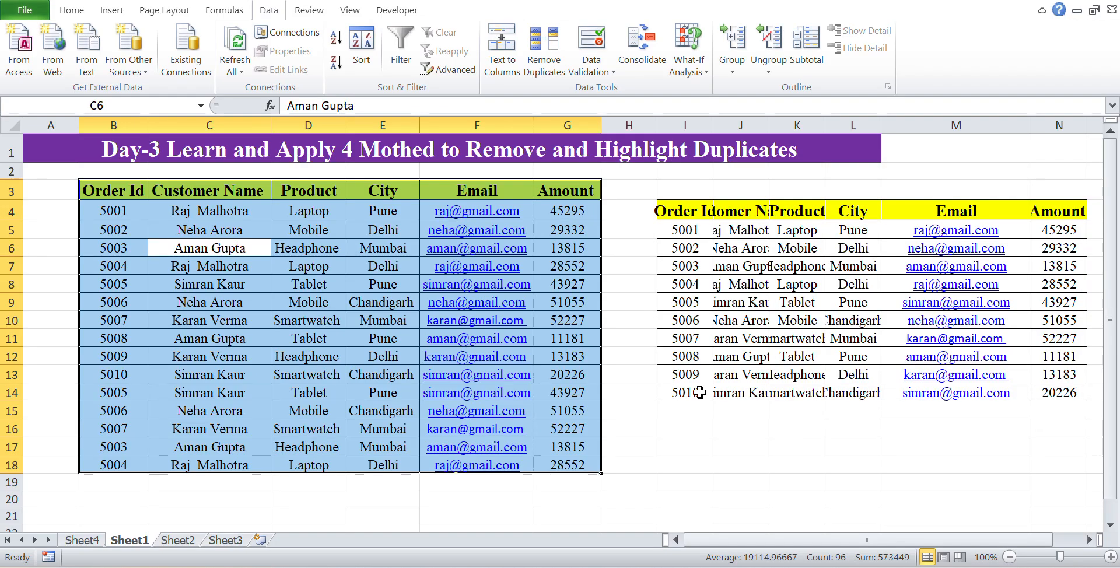
{"action": "left_click", "coordinate": [781, 481]}
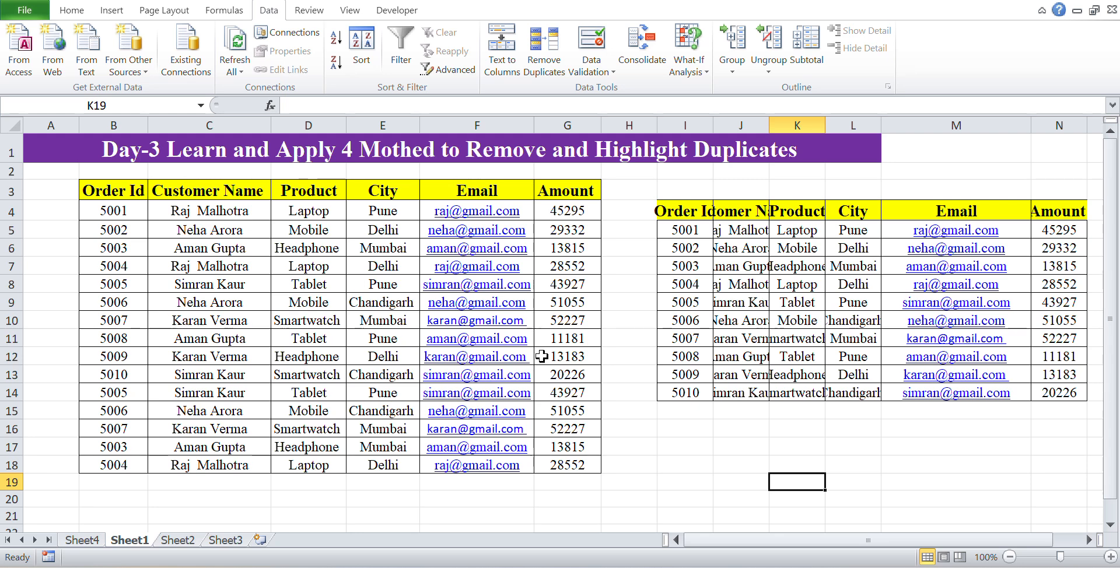
{"action": "left_click", "coordinate": [864, 284]}
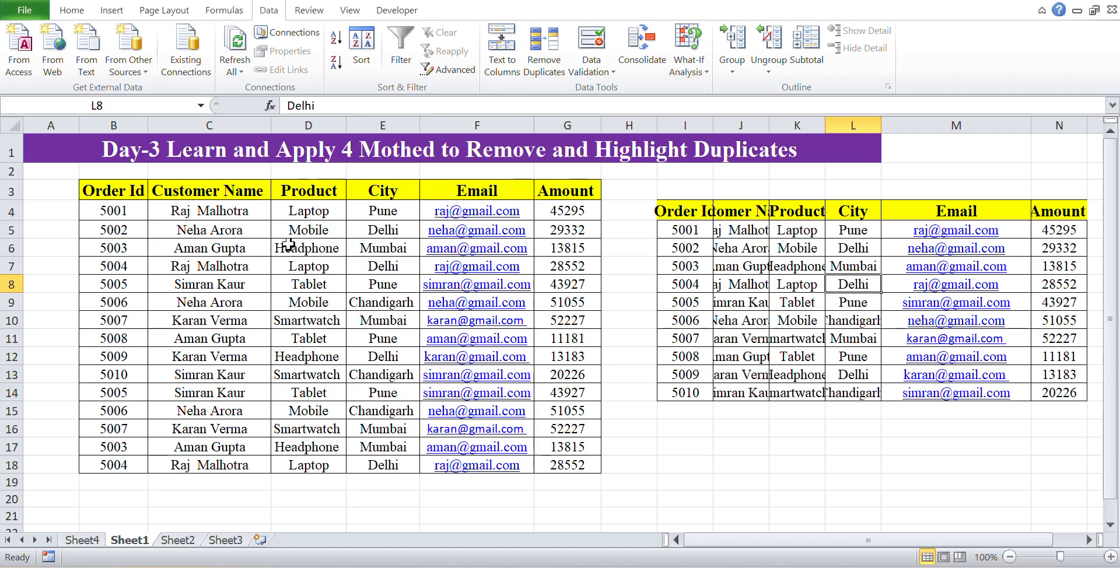
- Highlight duplicate values across the whole original order table using conditional formatting with Yellow Fill with Dark Yellow Text
{"action": "left_click", "coordinate": [72, 11]}
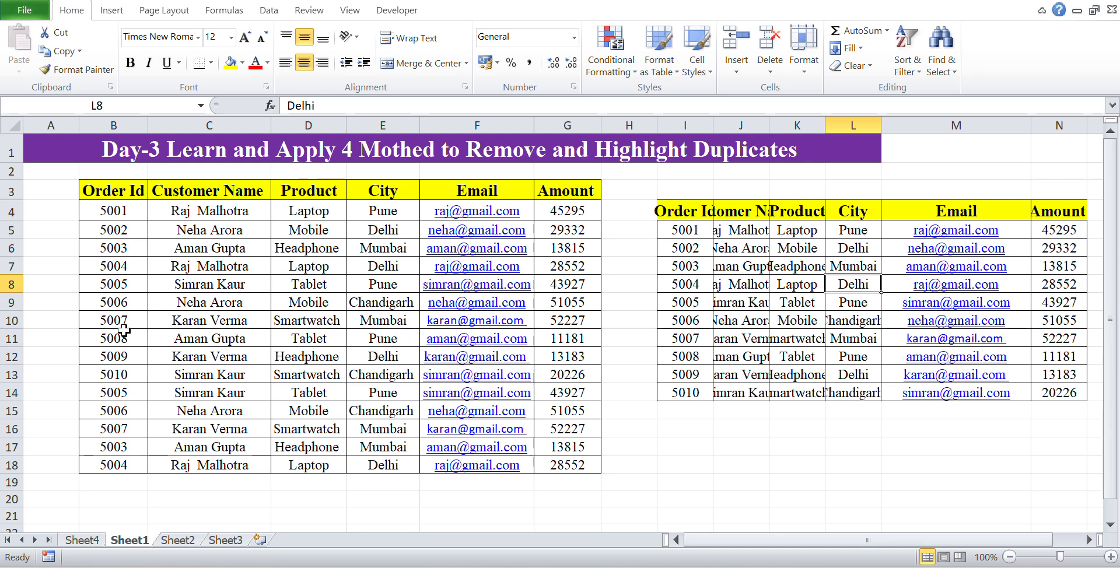
{"action": "left_click", "coordinate": [288, 318]}
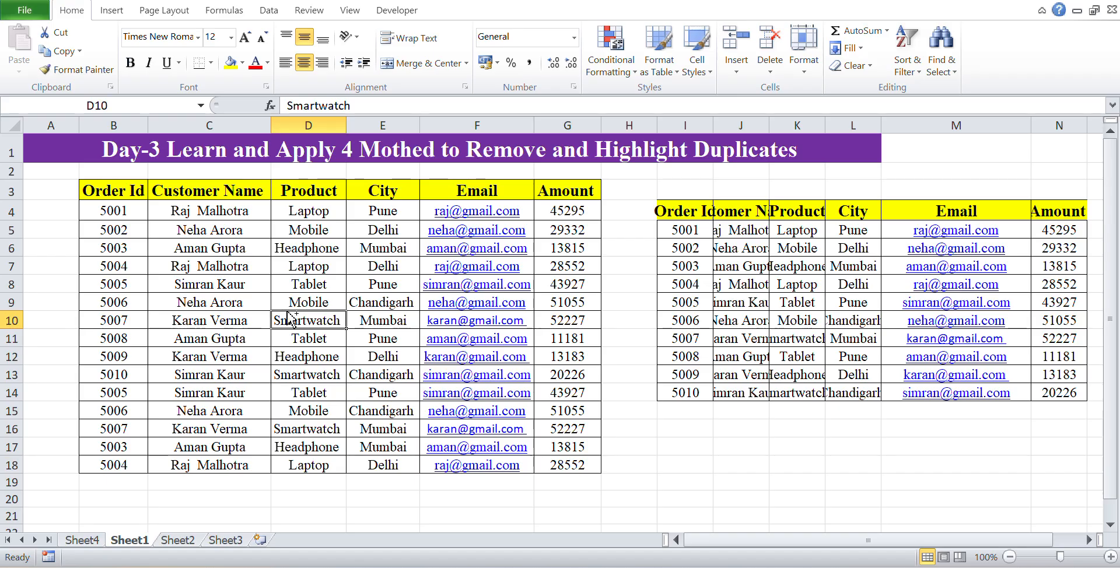
{"action": "key", "text": "ctrl+a"}
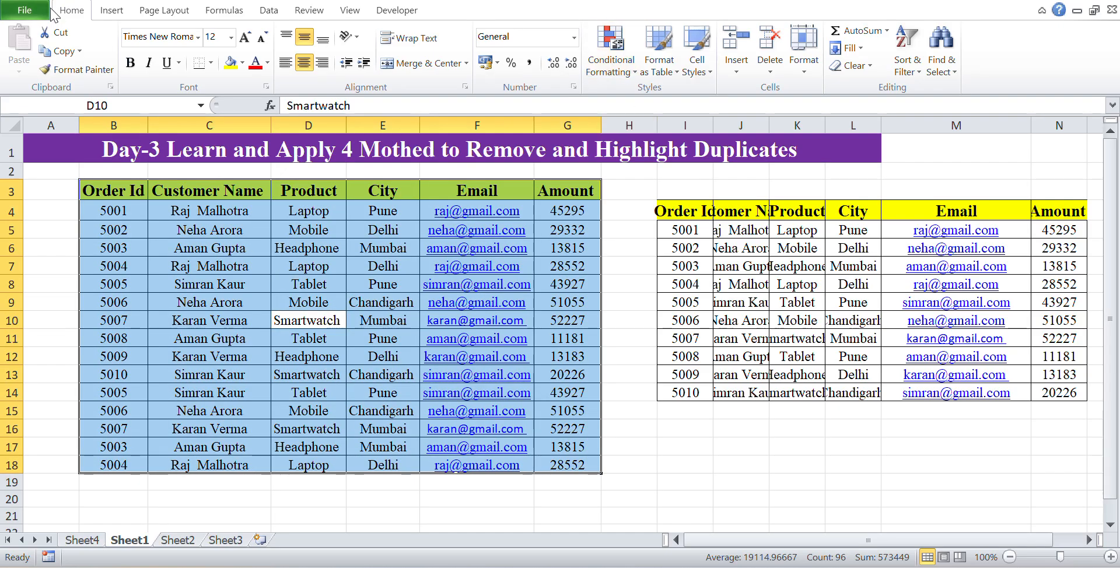
{"action": "left_click", "coordinate": [628, 75]}
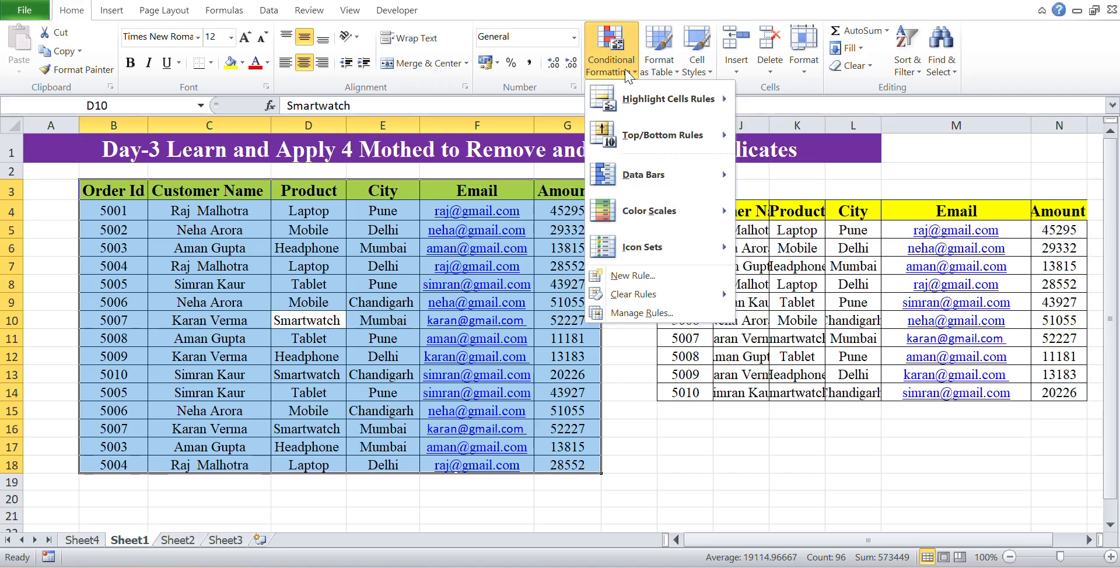
{"action": "mouse_move", "coordinate": [659, 104]}
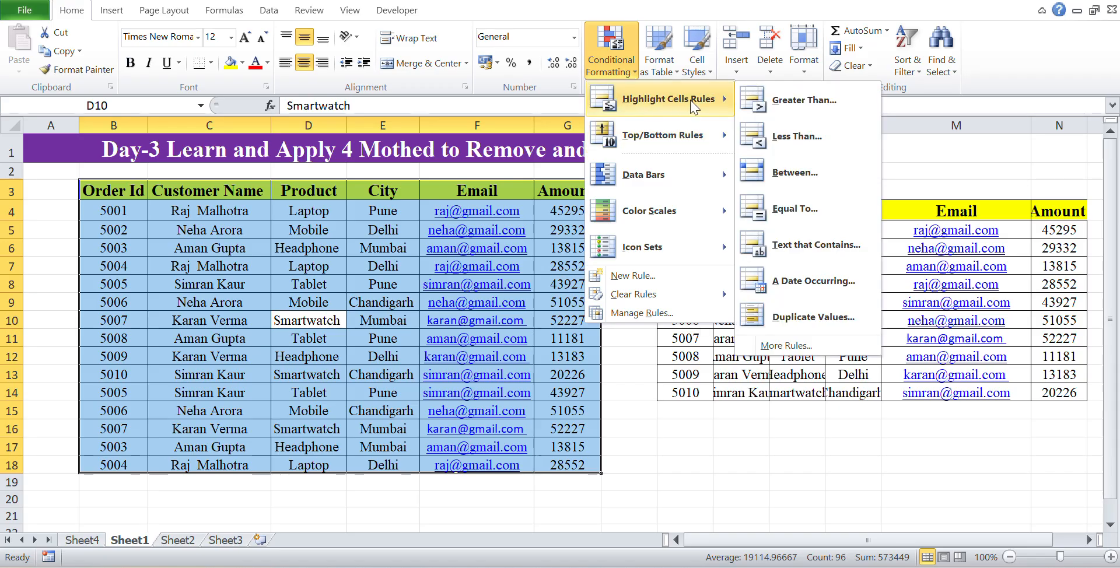
{"action": "left_click", "coordinate": [825, 325]}
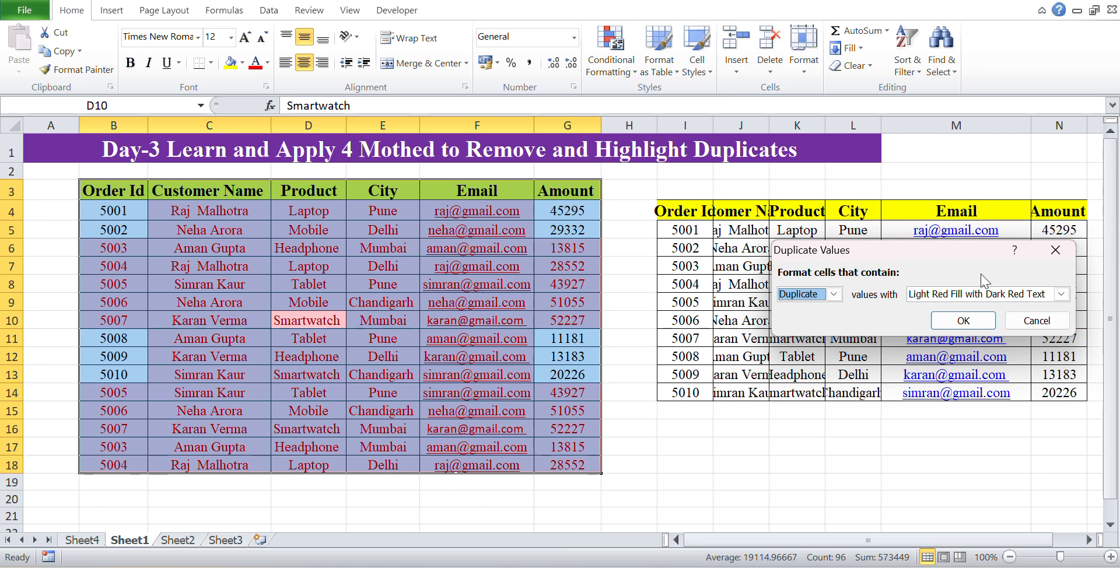
{"action": "left_click", "coordinate": [1061, 295]}
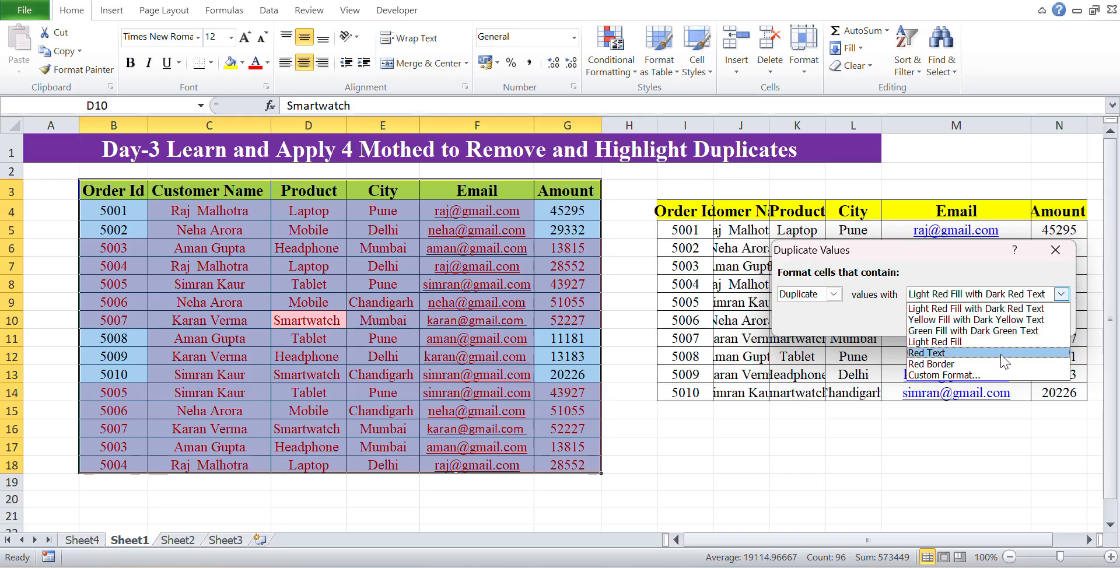
{"action": "left_click", "coordinate": [992, 321]}
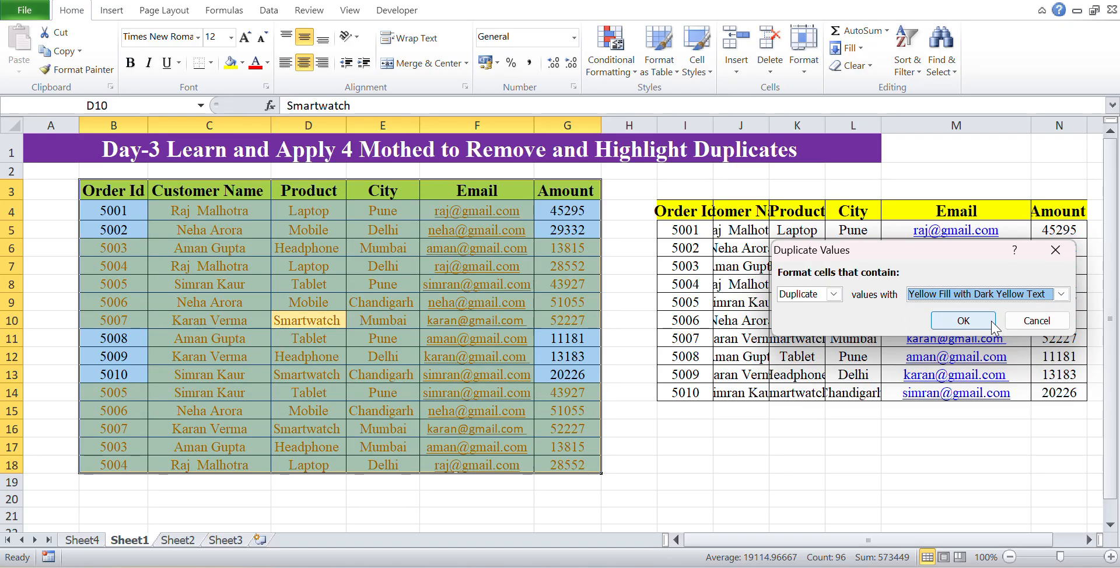
{"action": "left_click", "coordinate": [959, 323]}
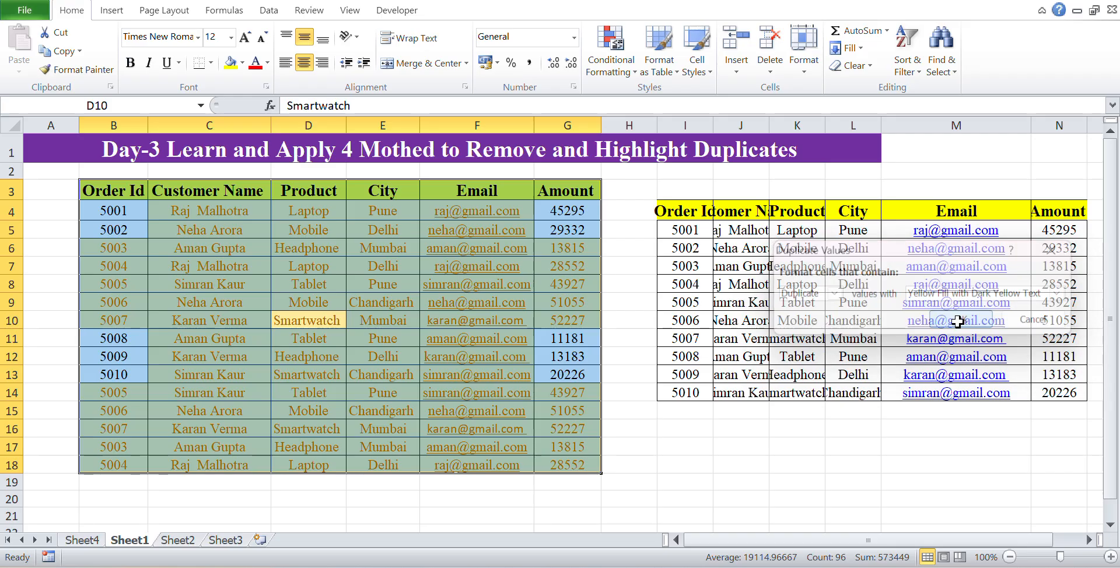
{"action": "left_click", "coordinate": [626, 467]}
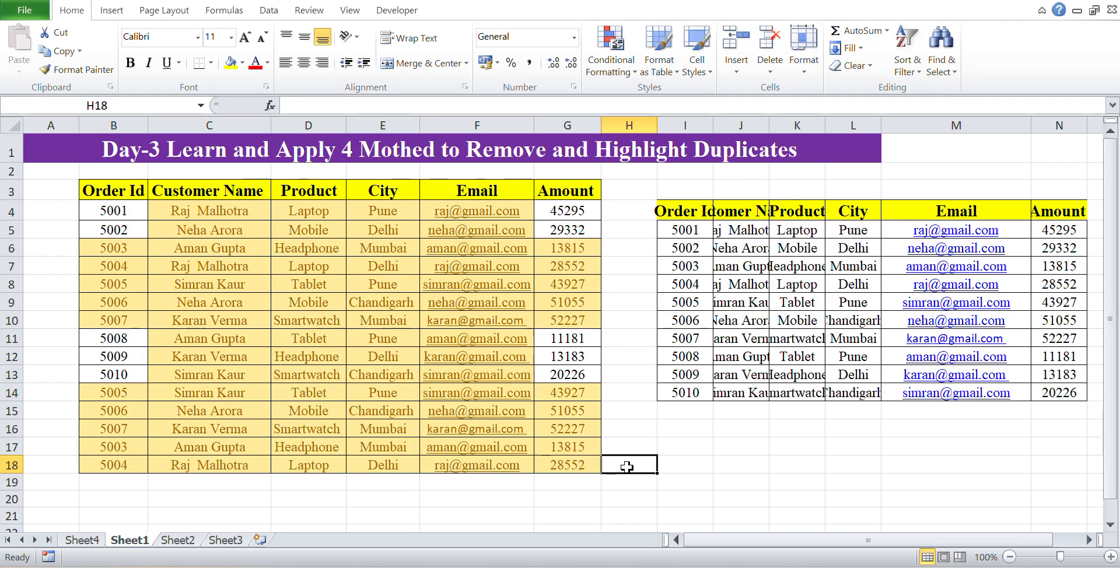
- Highlight unique values across the whole original order table using conditional formatting with Green Fill with Dark Green Text
{"action": "left_click", "coordinate": [266, 285]}
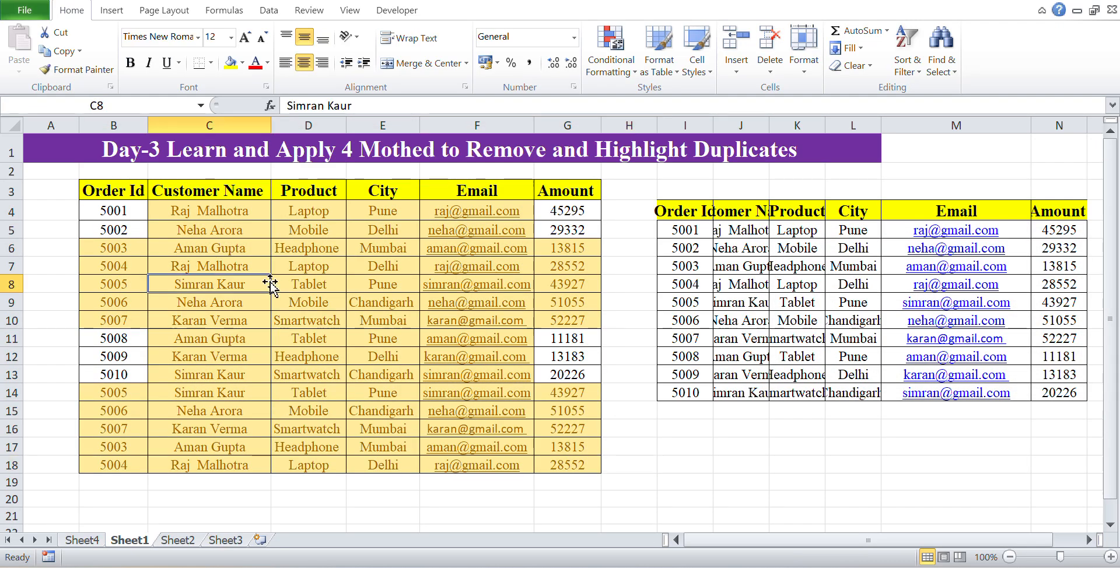
{"action": "key", "text": "ctrl+a"}
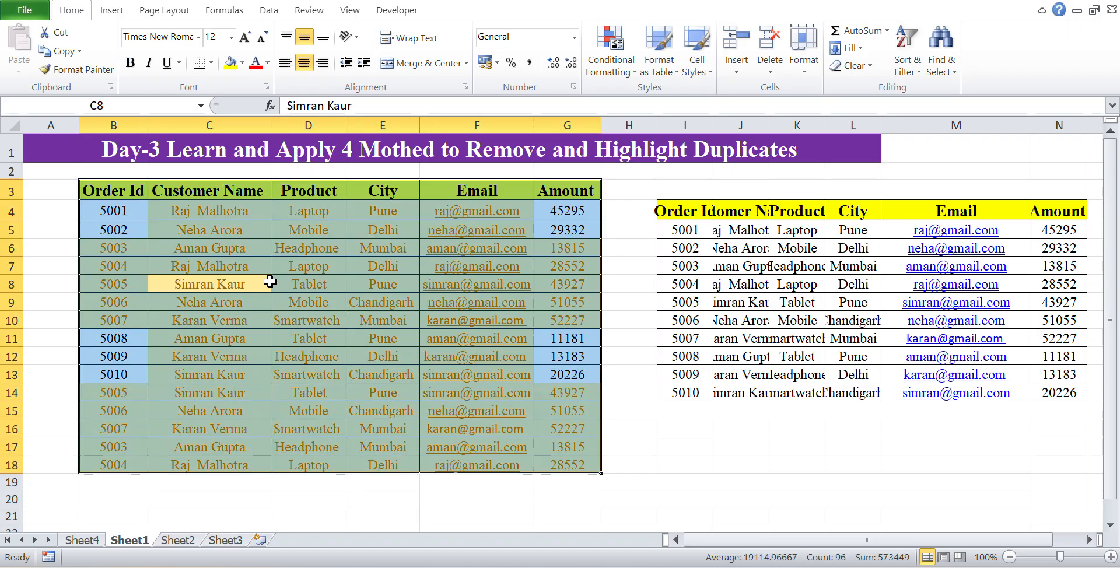
{"action": "left_click", "coordinate": [626, 76]}
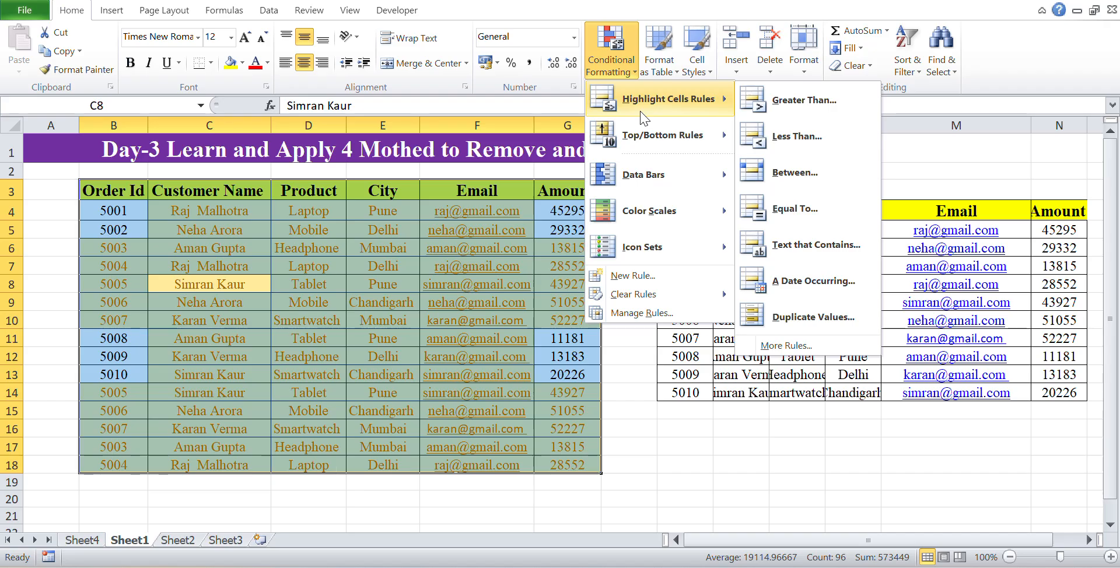
{"action": "left_click", "coordinate": [827, 321]}
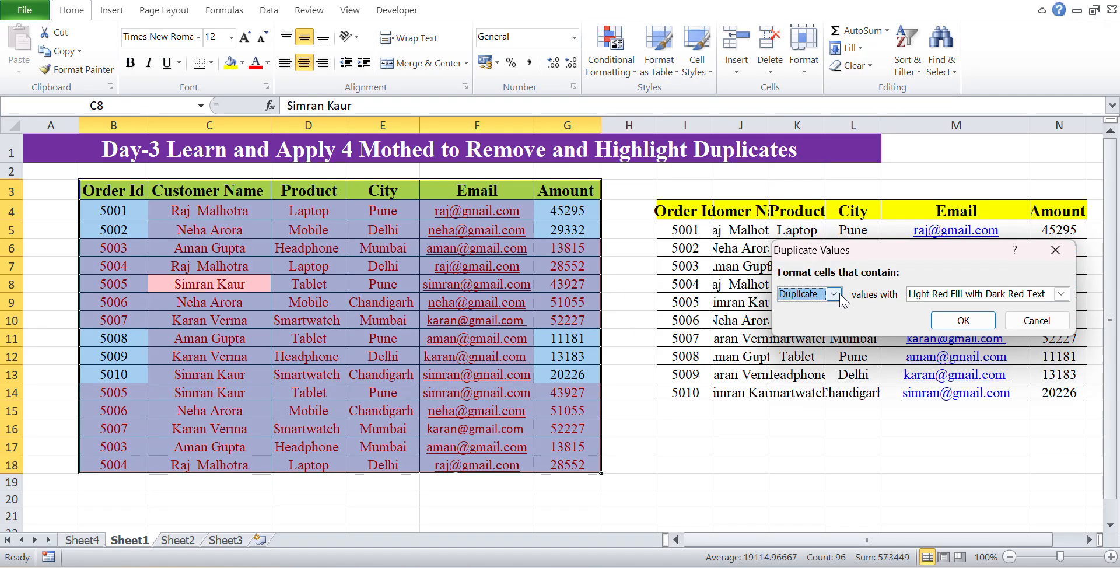
{"action": "left_click", "coordinate": [834, 294]}
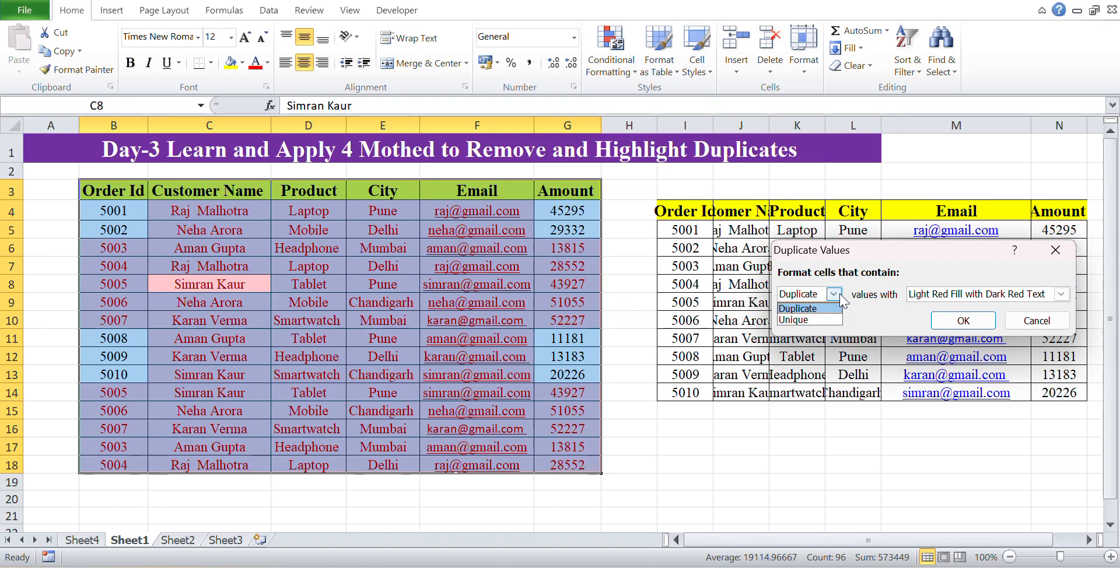
{"action": "left_click", "coordinate": [817, 320]}
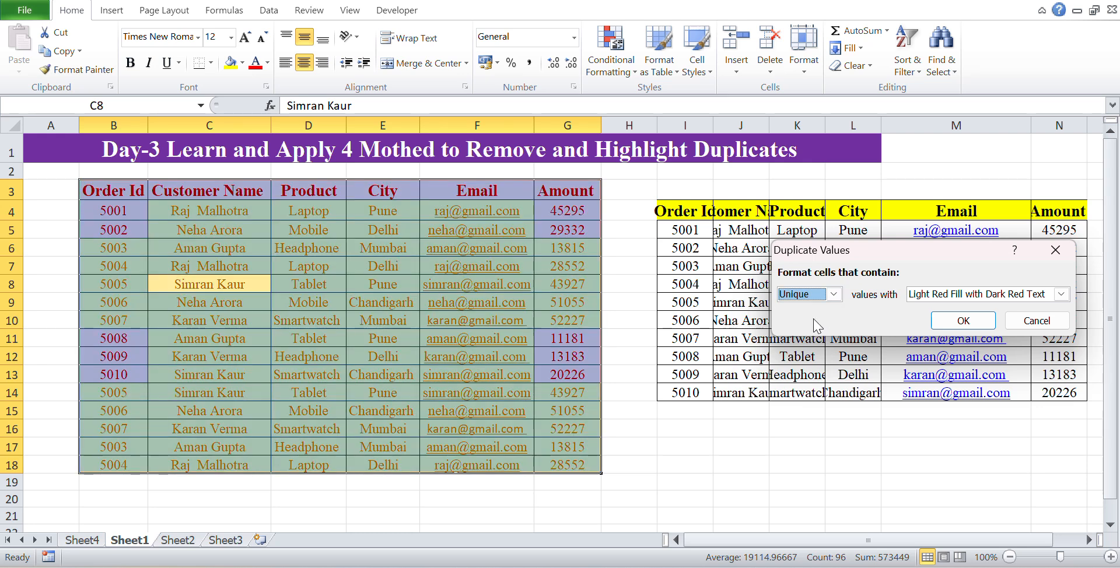
{"action": "left_click", "coordinate": [1061, 294]}
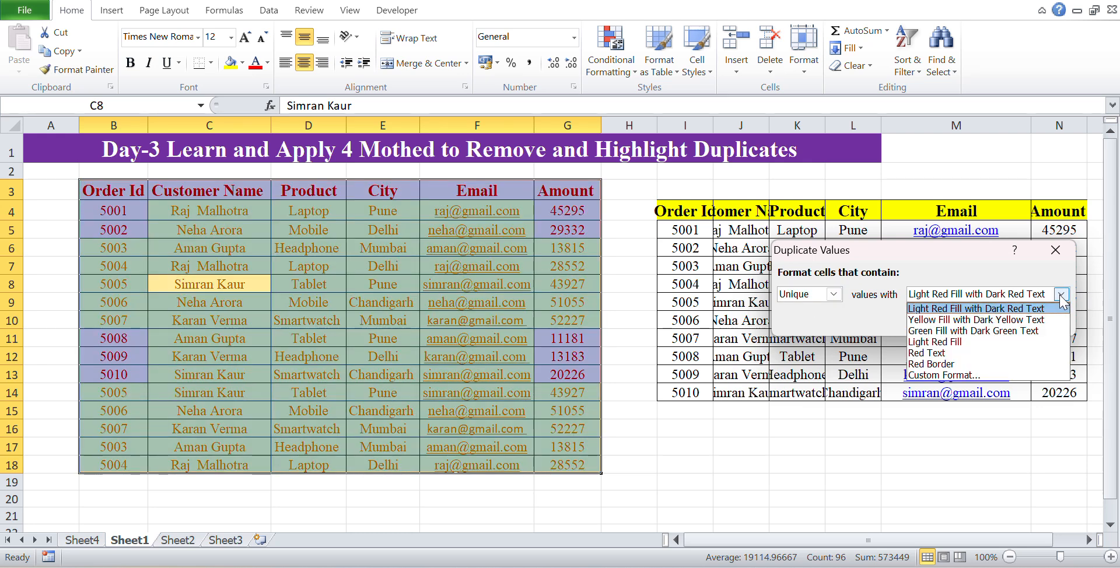
{"action": "left_click", "coordinate": [997, 334]}
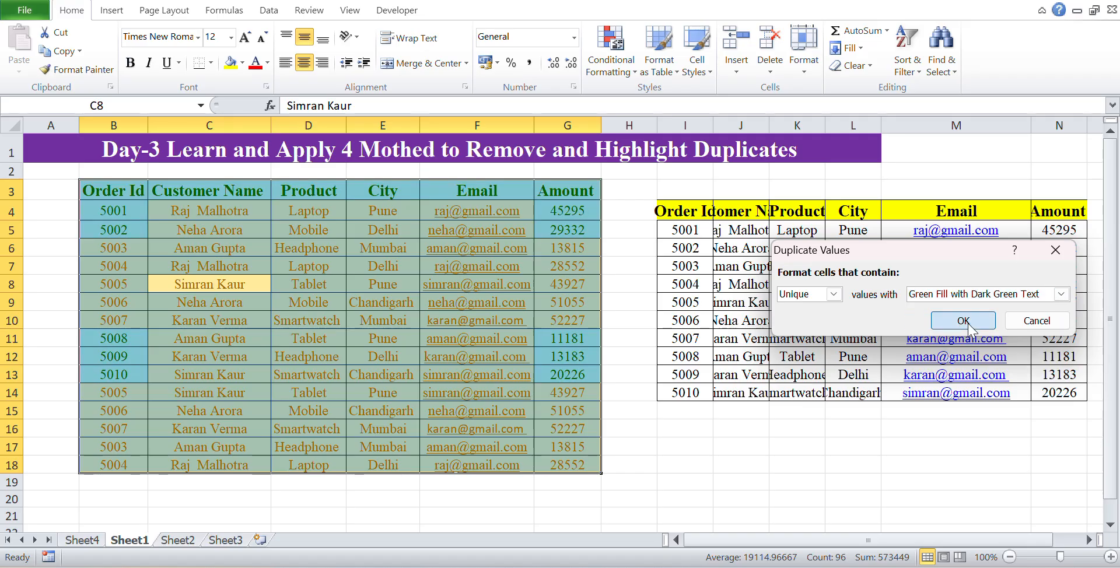
{"action": "left_click", "coordinate": [959, 321]}
{"action": "left_click", "coordinate": [609, 266]}
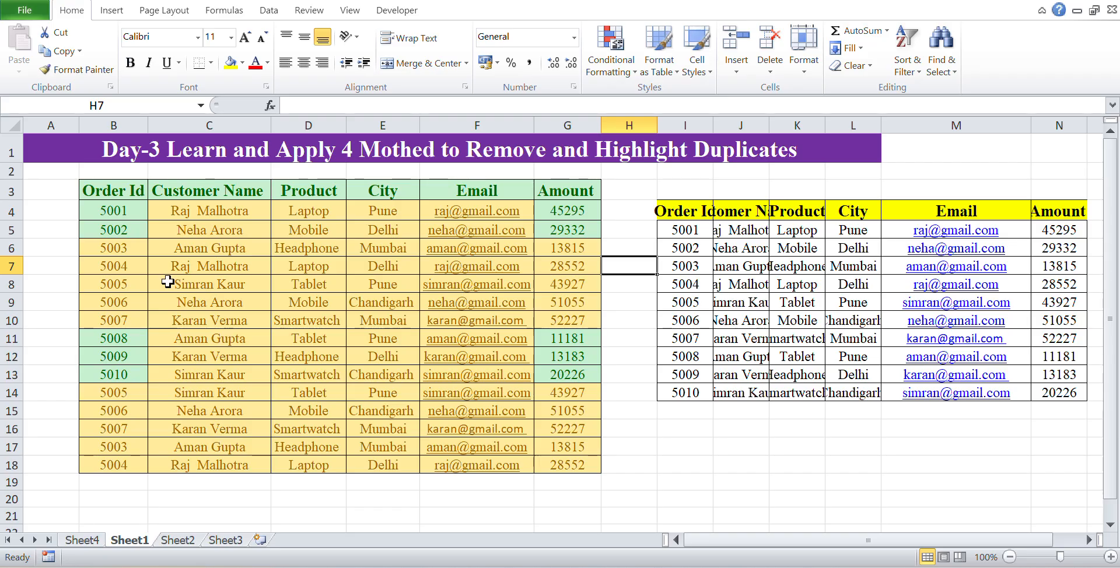
- Undo both the unique and the duplicate value highlighting on the order table
{"action": "key", "text": "ctrl+z"}
{"action": "key", "text": "ctrl+z"}
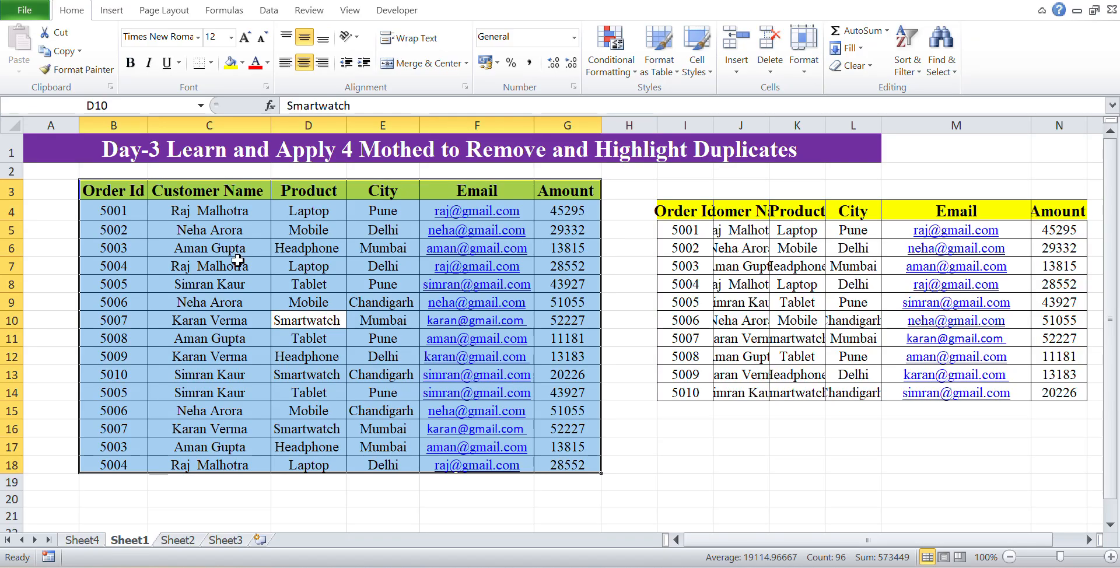
{"action": "left_click", "coordinate": [625, 387]}
- Insert a PivotTable based on the whole order table B3:G18, placed on the existing worksheet at Sheet1 cell B21
{"action": "left_click", "coordinate": [310, 298]}
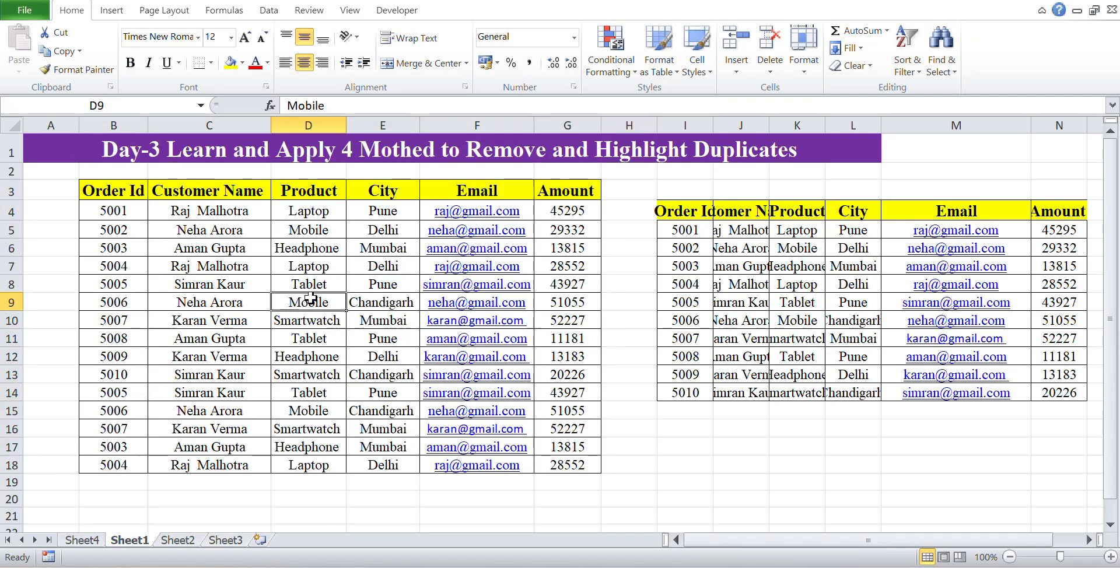
{"action": "key", "text": "ctrl+a"}
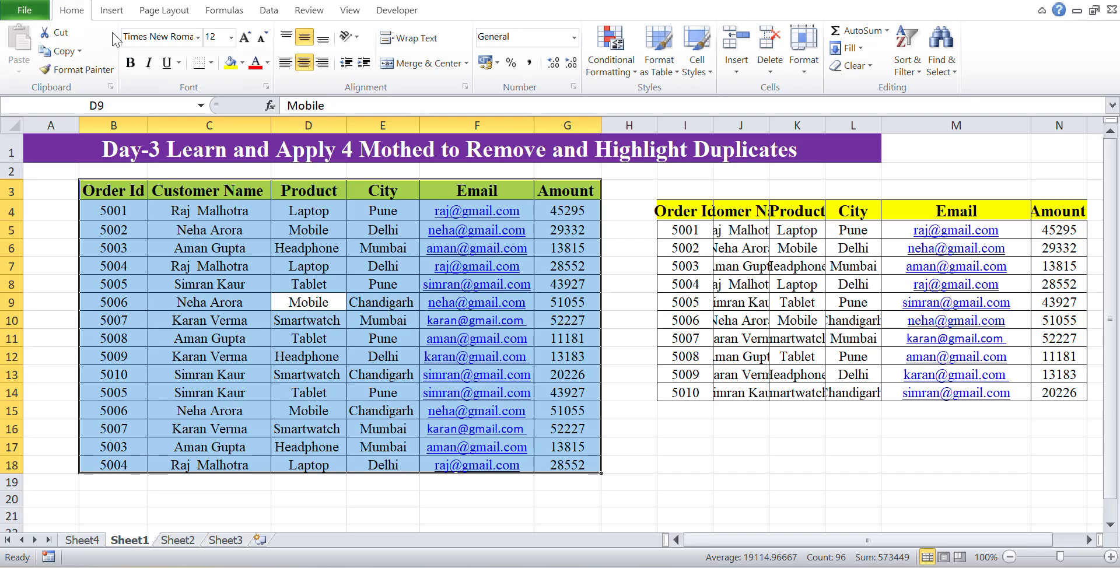
{"action": "left_click", "coordinate": [112, 10]}
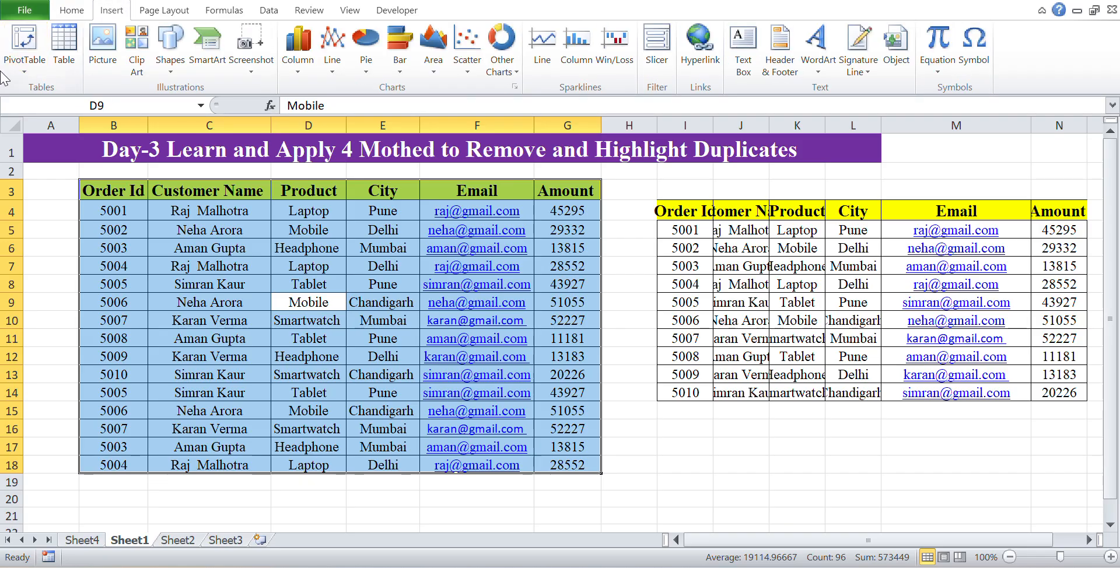
{"action": "left_click", "coordinate": [24, 71]}
{"action": "left_click", "coordinate": [25, 69]}
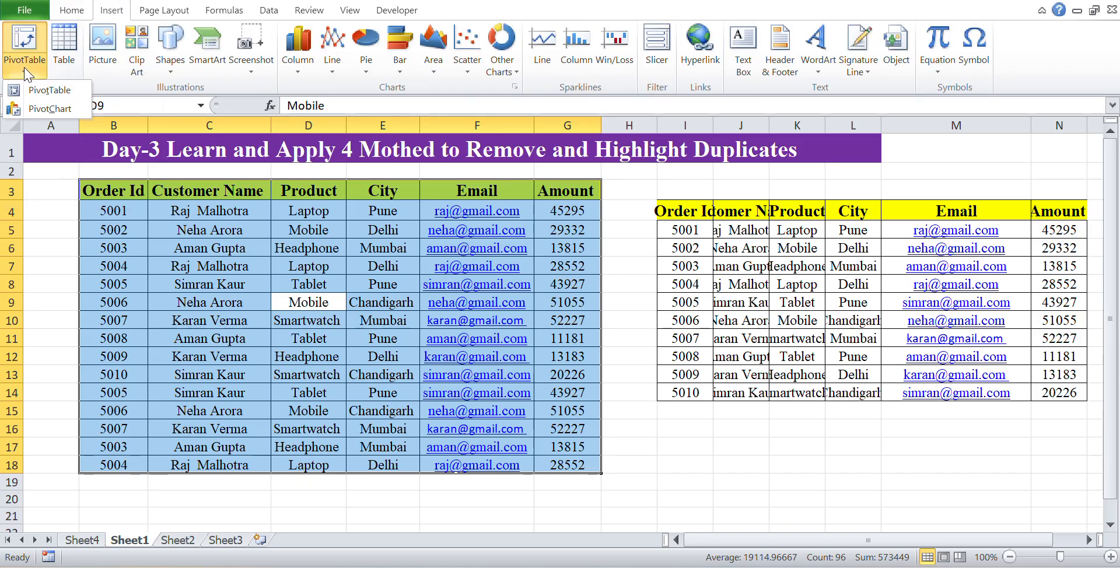
{"action": "left_click", "coordinate": [43, 91]}
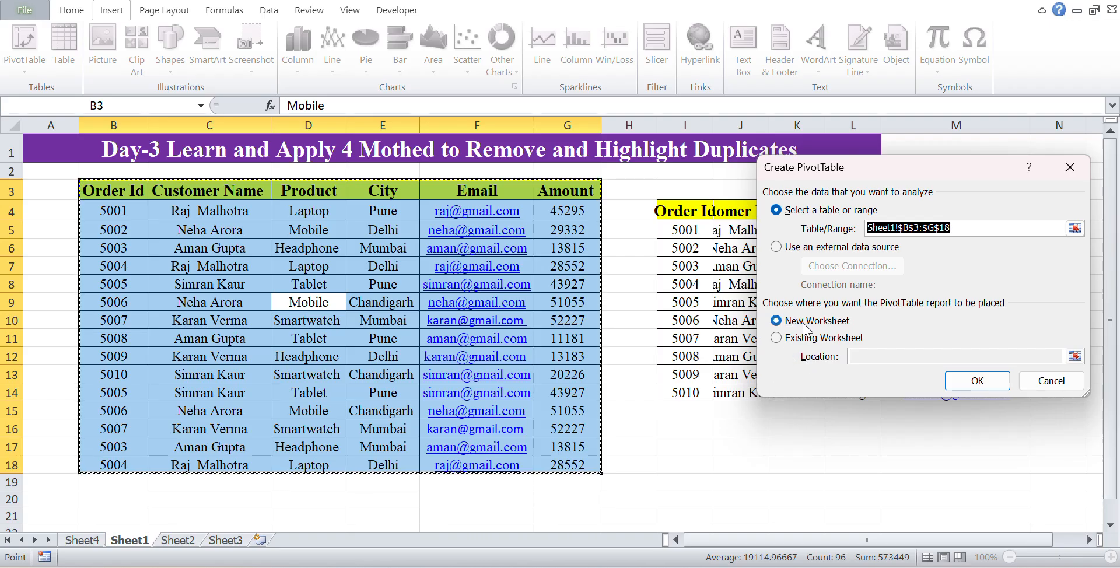
{"action": "left_click", "coordinate": [778, 342]}
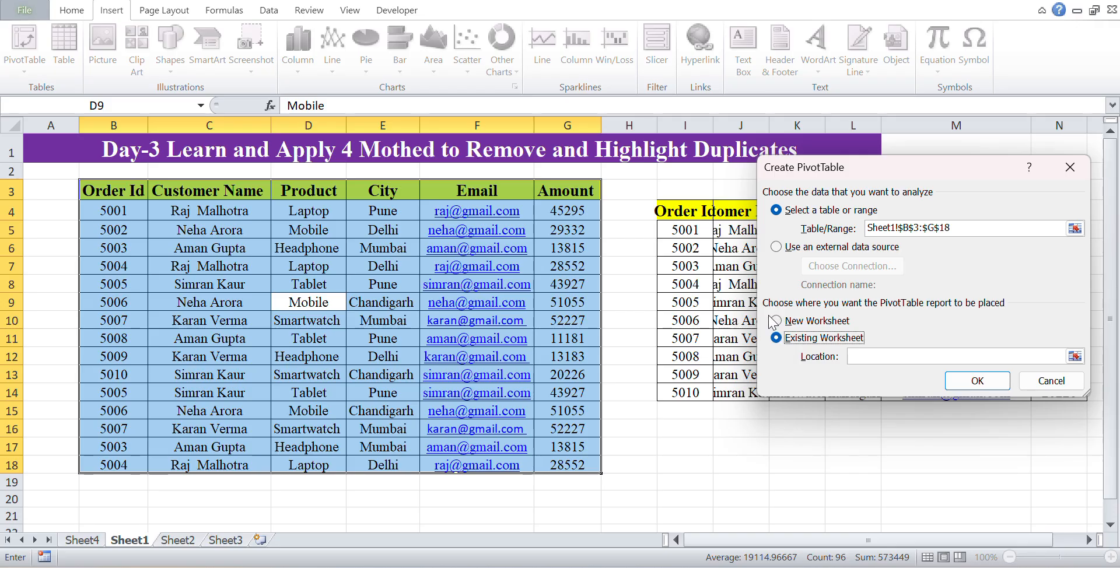
{"action": "left_click", "coordinate": [775, 339]}
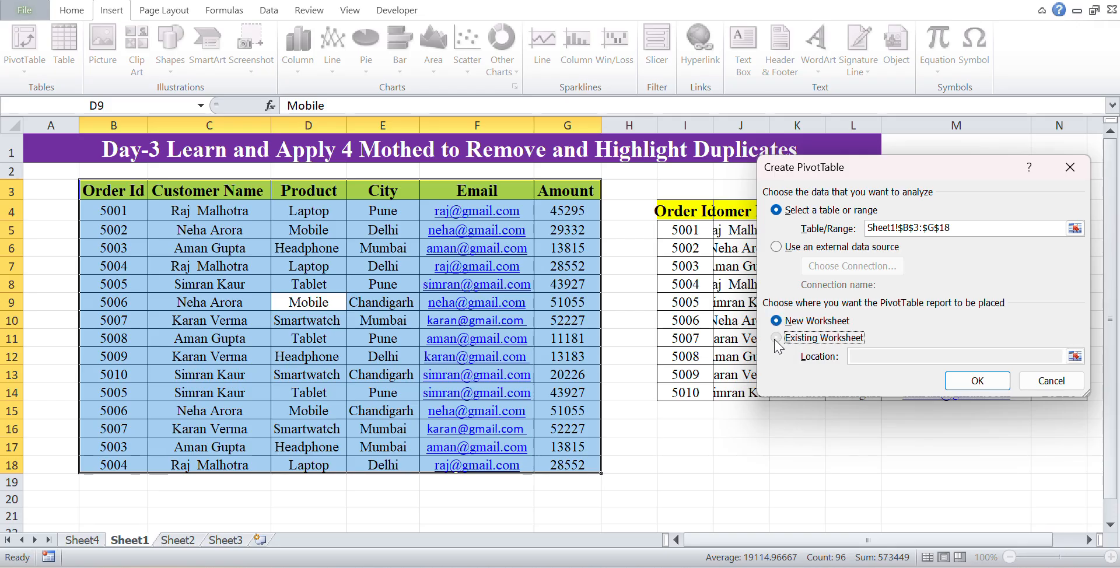
{"action": "left_click", "coordinate": [865, 356]}
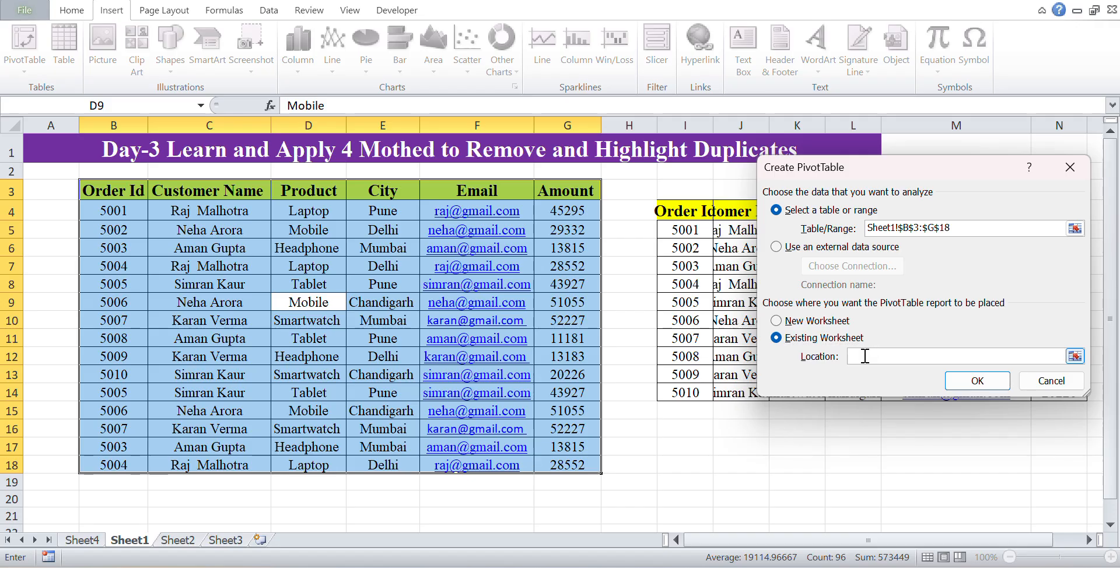
{"action": "left_click", "coordinate": [108, 511]}
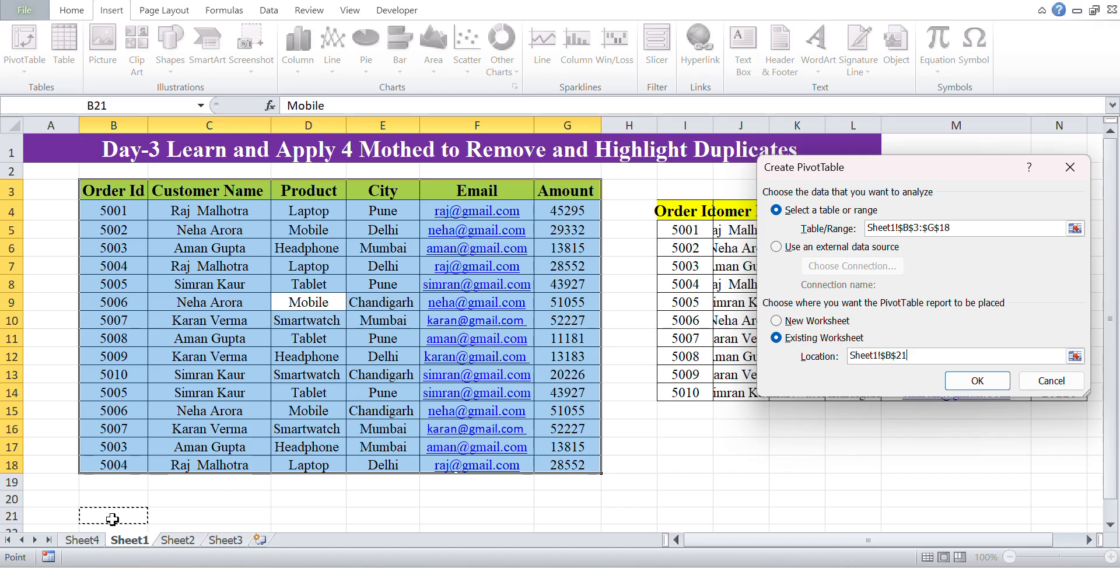
{"action": "left_click", "coordinate": [978, 380]}
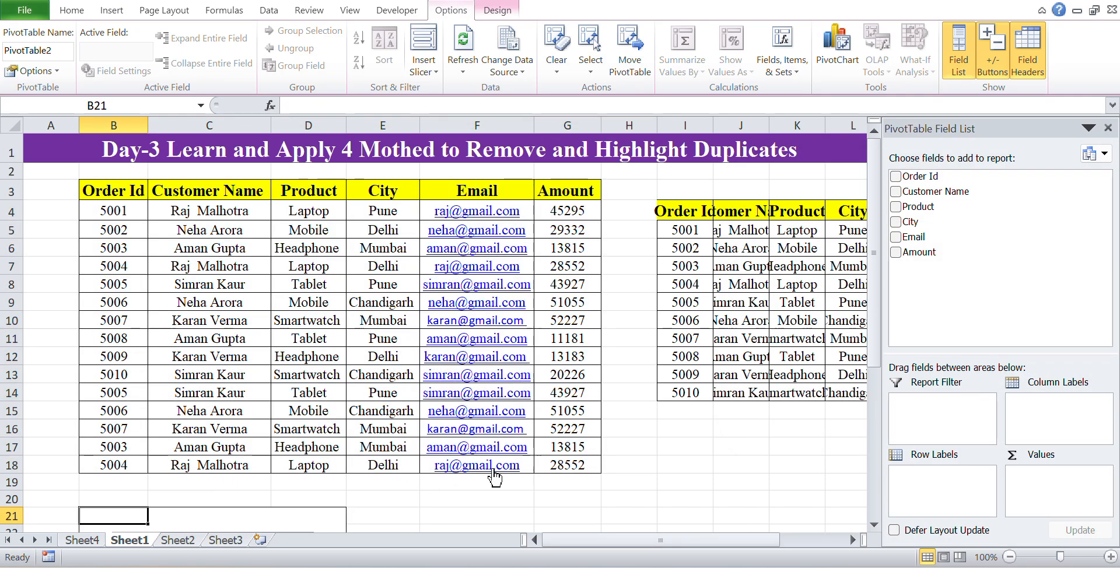
- Add the Product field to the new PivotTable's row labels to list each product only once
{"action": "scroll", "coordinate": [490, 470], "scroll_direction": "down", "scroll_amount": 1}
{"action": "scroll", "coordinate": [457, 461], "scroll_direction": "down", "scroll_amount": 1}
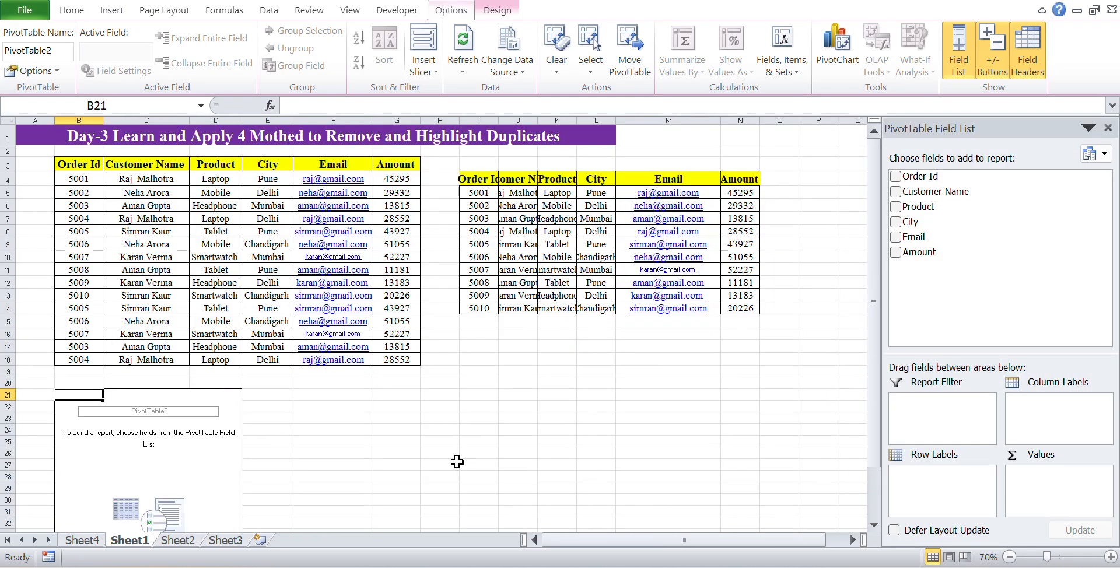
{"action": "left_click", "coordinate": [872, 507]}
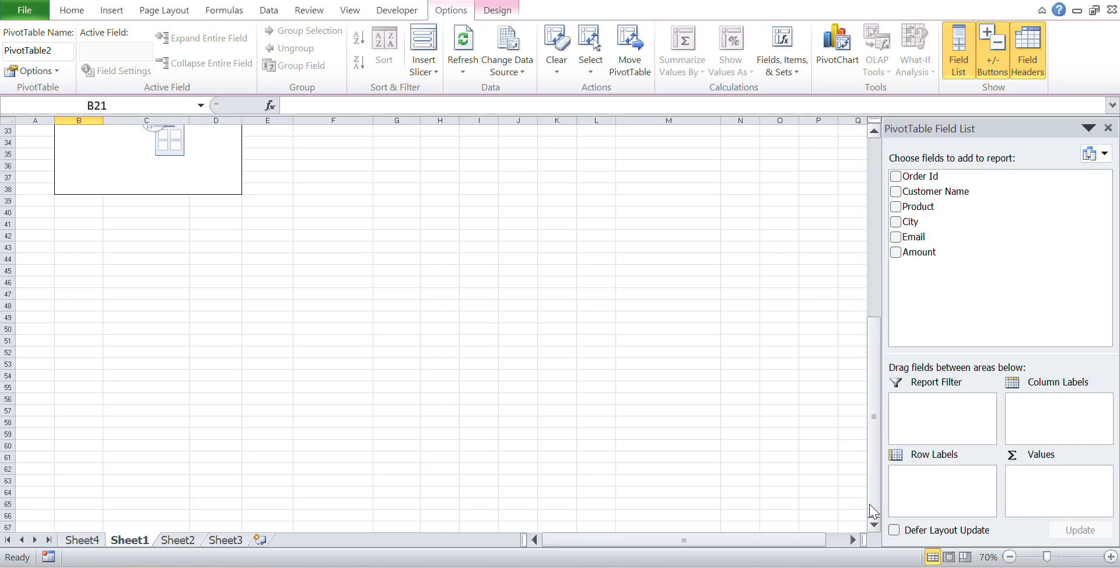
{"action": "left_click_drag", "start_coordinate": [874, 416], "coordinate": [867, 261]}
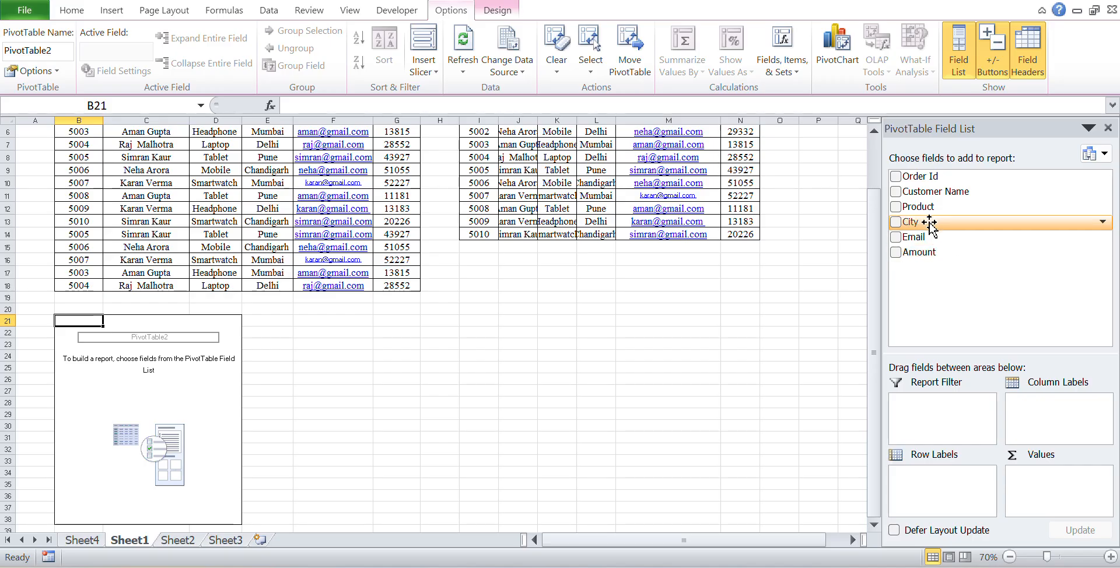
{"action": "left_click", "coordinate": [897, 208]}
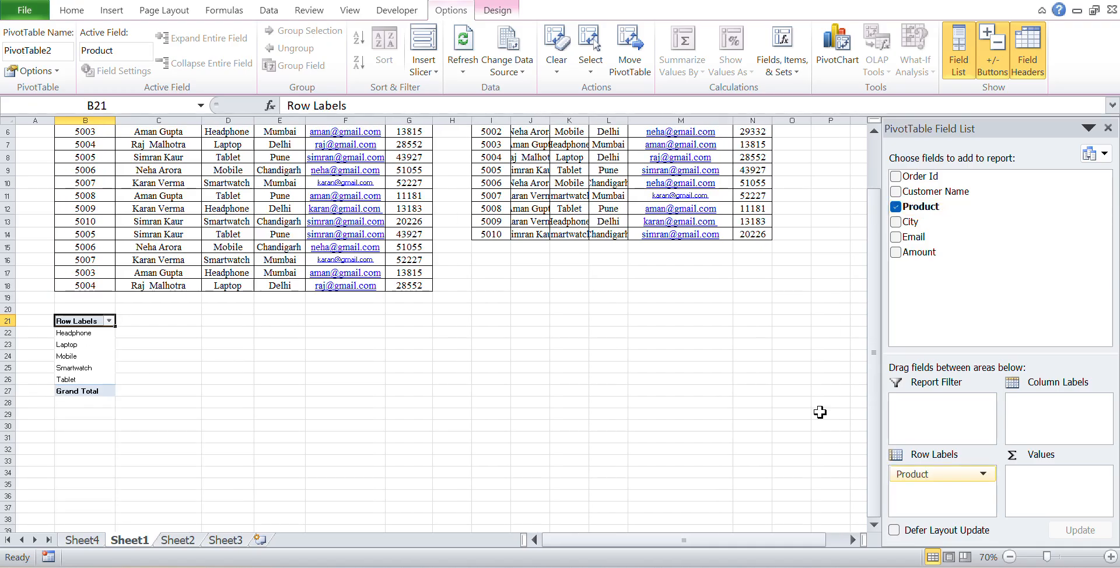
{"action": "left_click", "coordinate": [895, 207]}
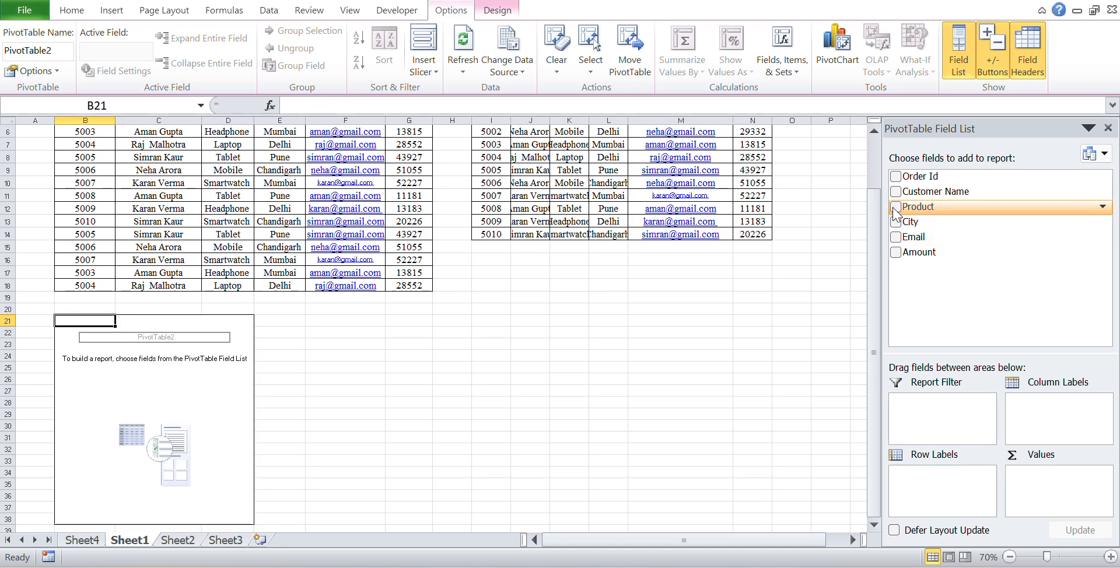
{"action": "left_click", "coordinate": [895, 207]}
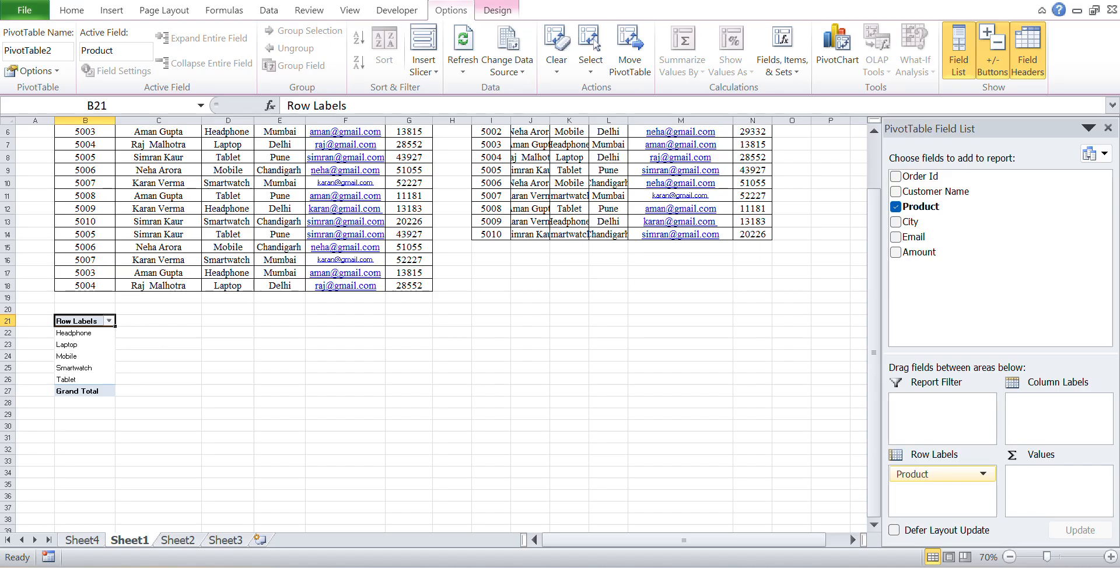
{"action": "left_click", "coordinate": [1110, 557]}
{"action": "left_click", "coordinate": [1110, 558]}
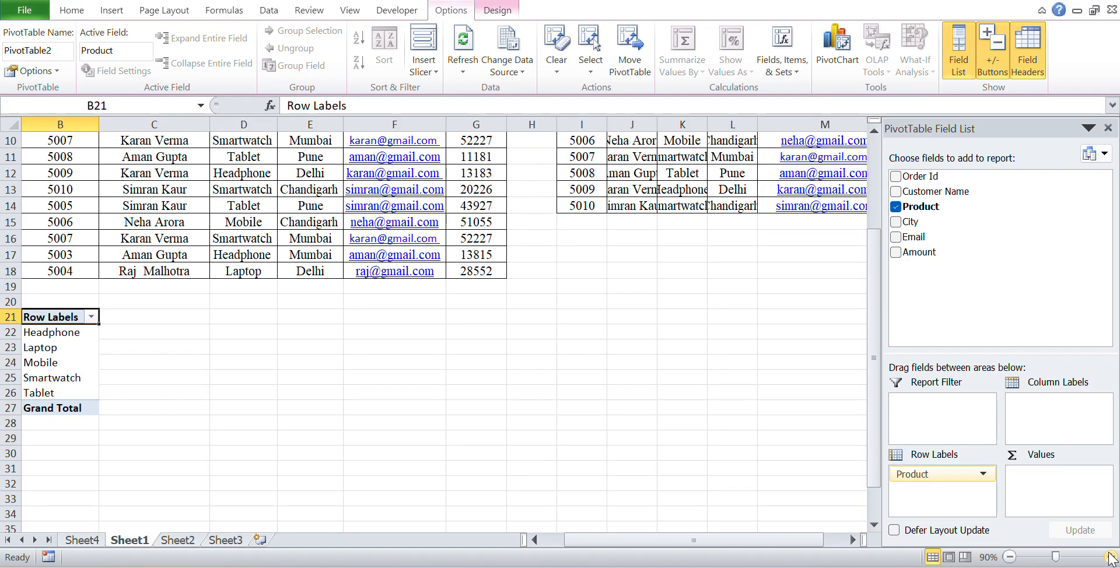
{"action": "left_click", "coordinate": [1110, 557]}
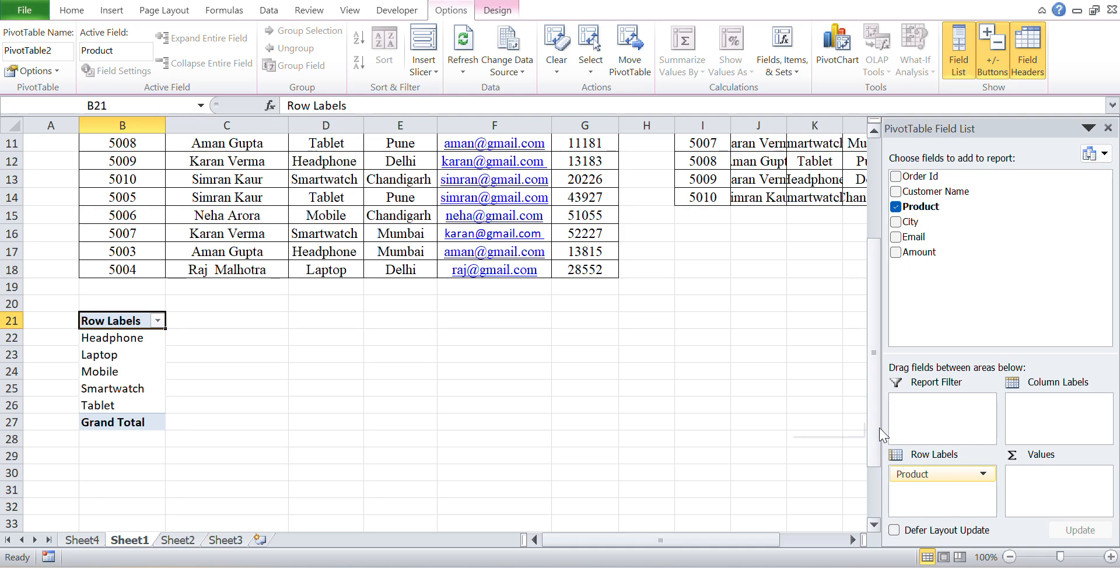
{"action": "scroll", "coordinate": [875, 408], "scroll_direction": "up", "scroll_amount": 4}
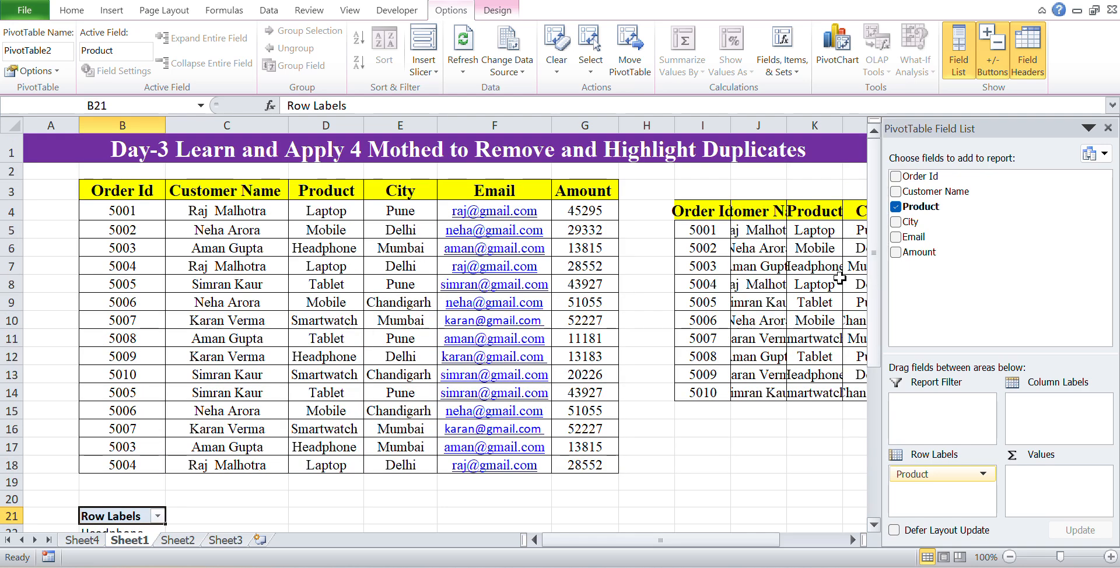